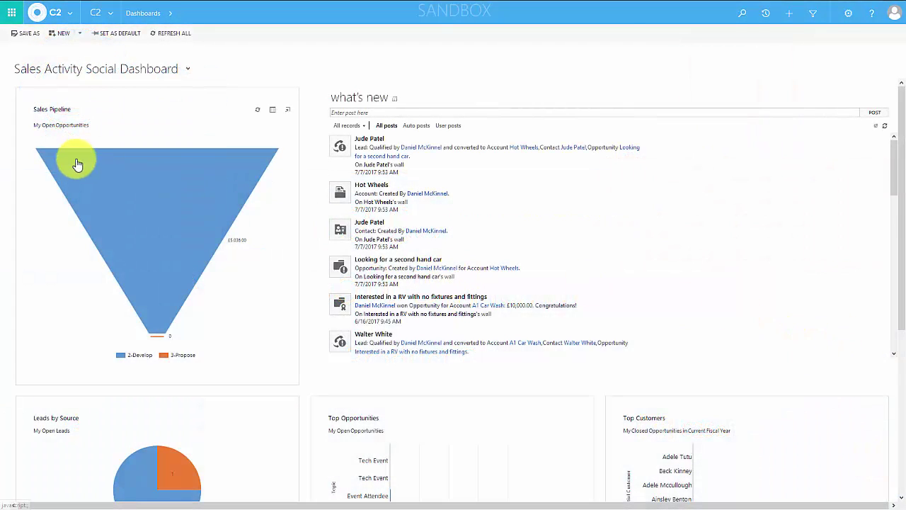
# - Open the product list under Collateral to review all products, families and bundles
pyautogui.click(107, 13)
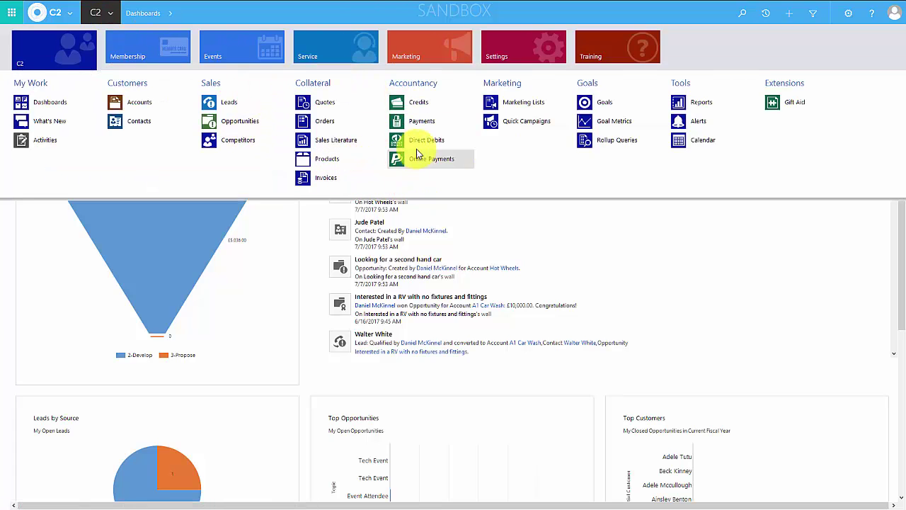
pyautogui.click(320, 159)
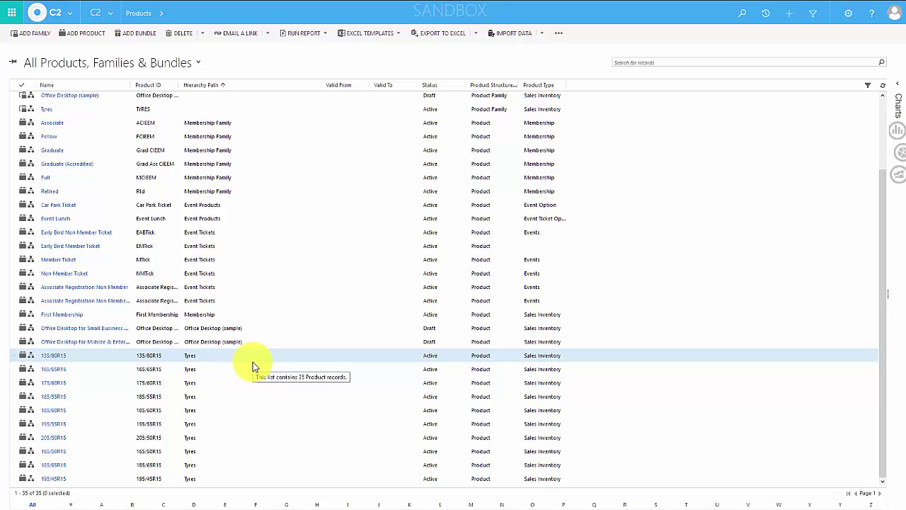
# - Start a new opportunity and assign the existing customer as its contact
pyautogui.click(113, 13)
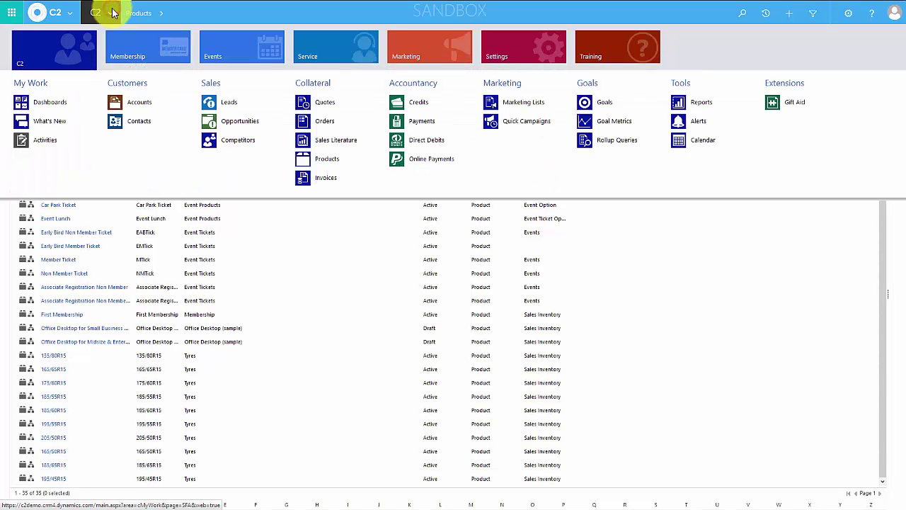
pyautogui.click(238, 122)
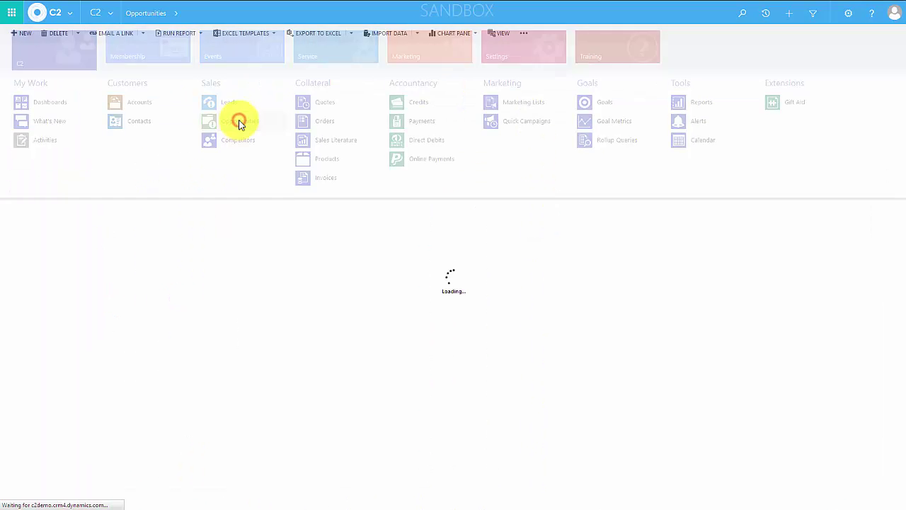
pyautogui.click(23, 35)
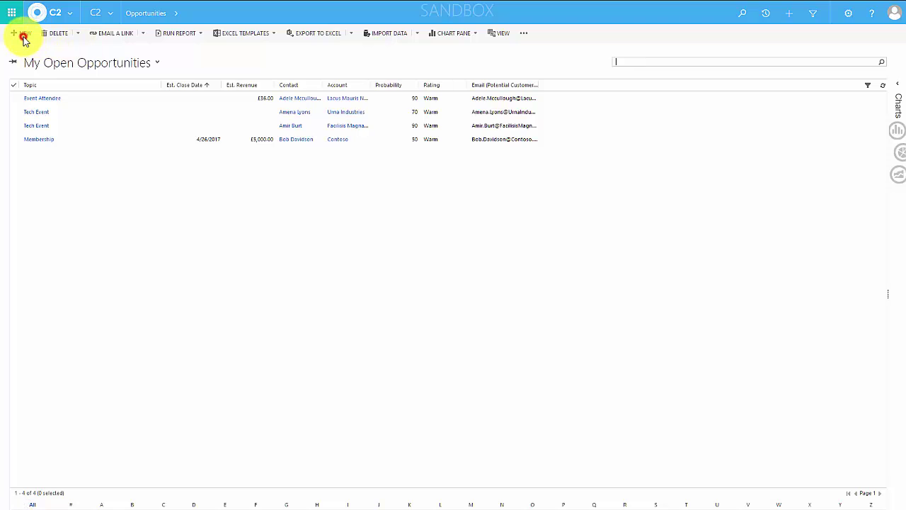
pyautogui.click(146, 122)
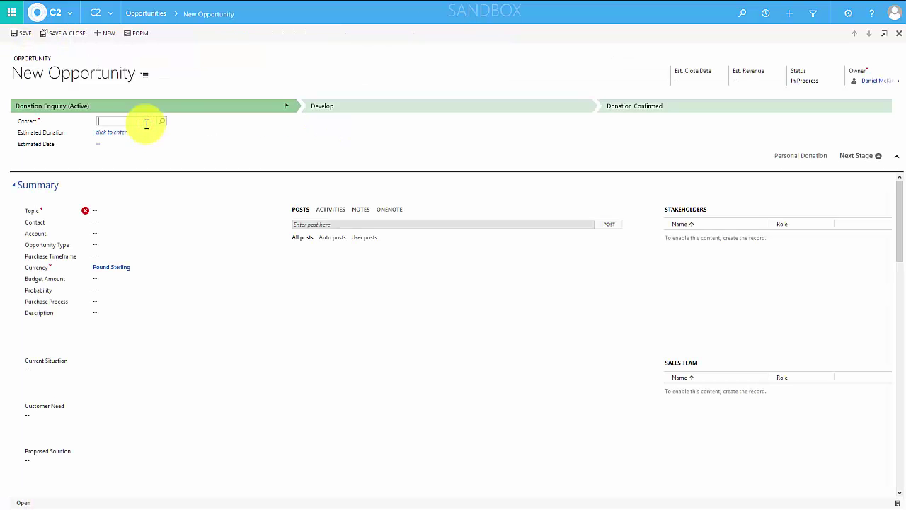
pyautogui.write('jim')
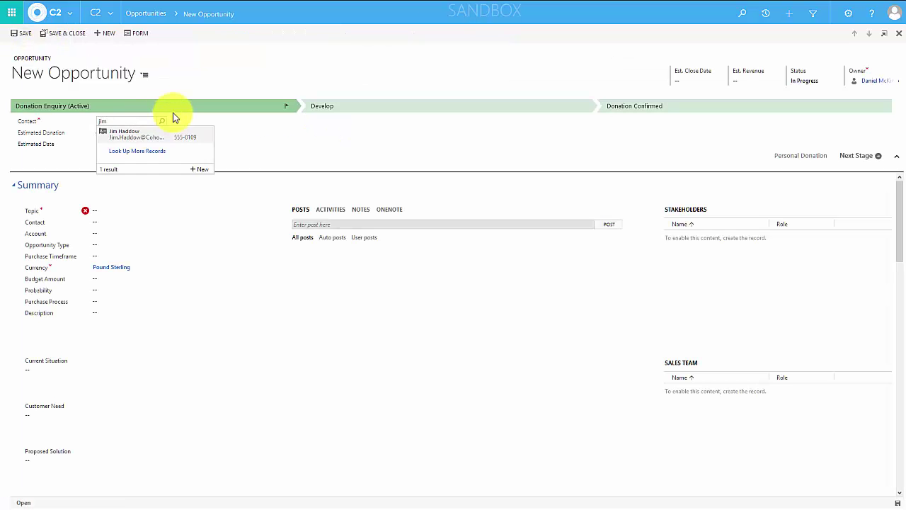
pyautogui.click(136, 134)
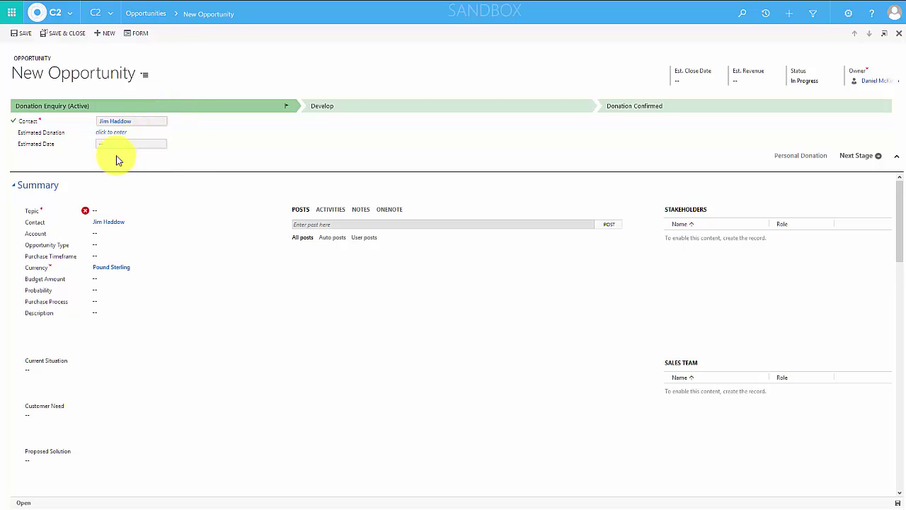
# - Set the opportunity's topic to "Looking for some tyres" and save the record
pyautogui.click(151, 211)
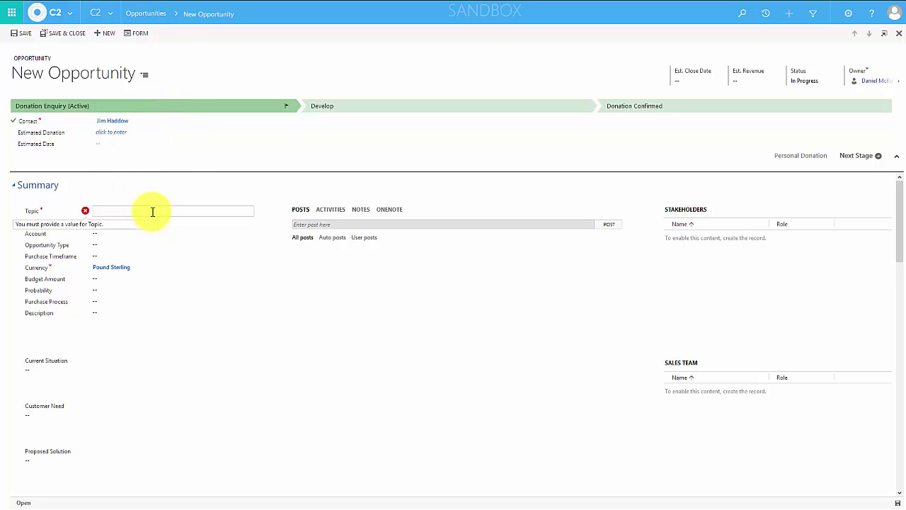
pyautogui.write('Looking for some tyres')
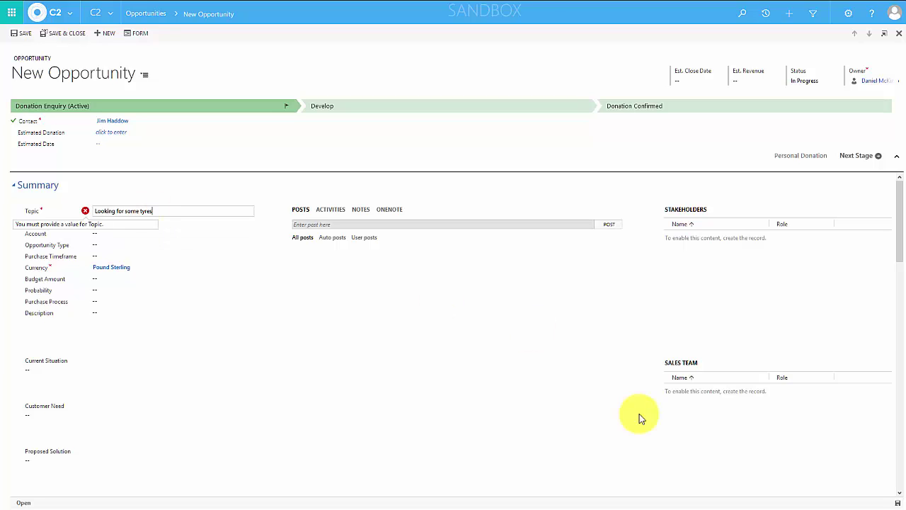
pyautogui.click(897, 503)
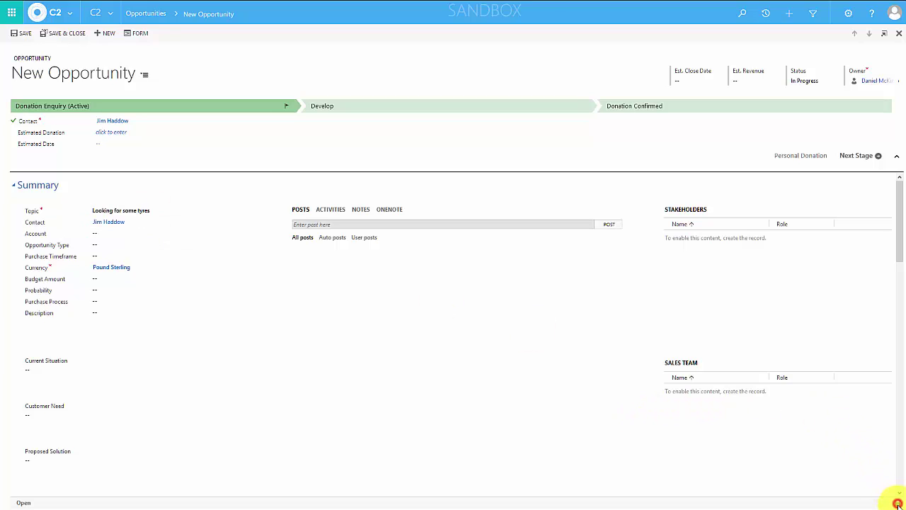
# - Set the opportunity's price list to Tyres and its revenue to System Calculated in the product line items
pyautogui.moveTo(903, 235); pyautogui.dragTo(895, 361)
pyautogui.click(112, 334)
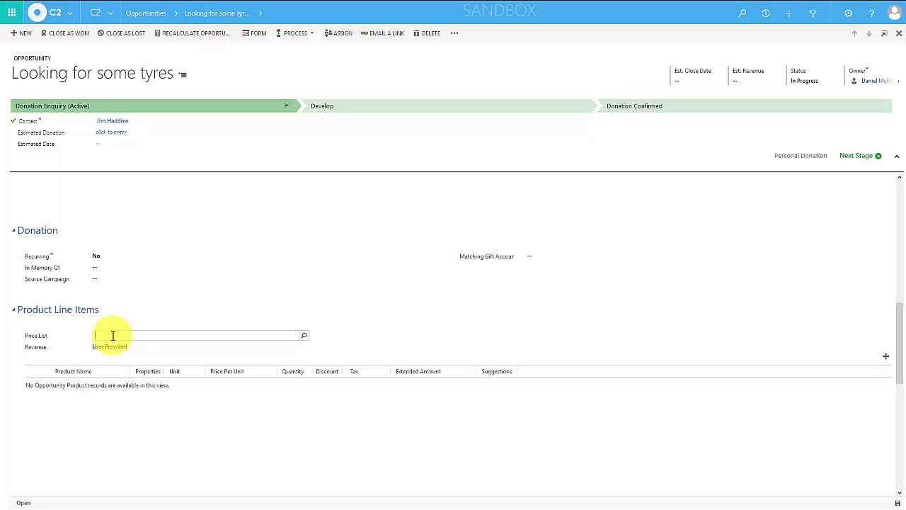
pyautogui.write('Tyres')
pyautogui.press('Tab')
pyautogui.click(117, 346)
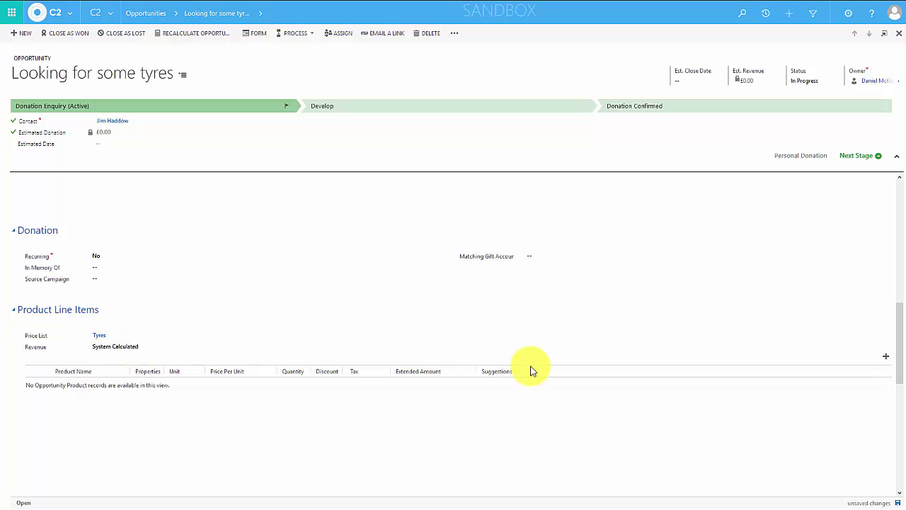
# - Add the 135/80R15 tyre, sold as a Pair, to the opportunity's product line items
pyautogui.click(885, 357)
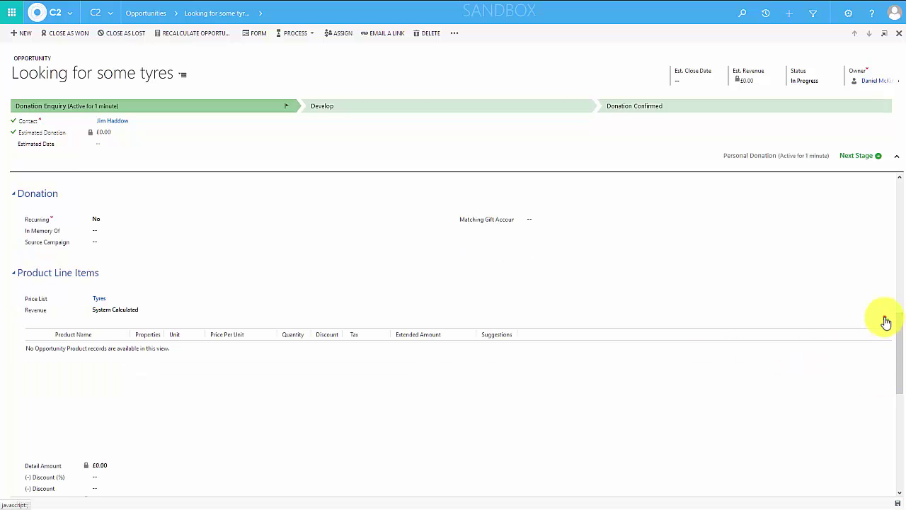
pyautogui.click(849, 334)
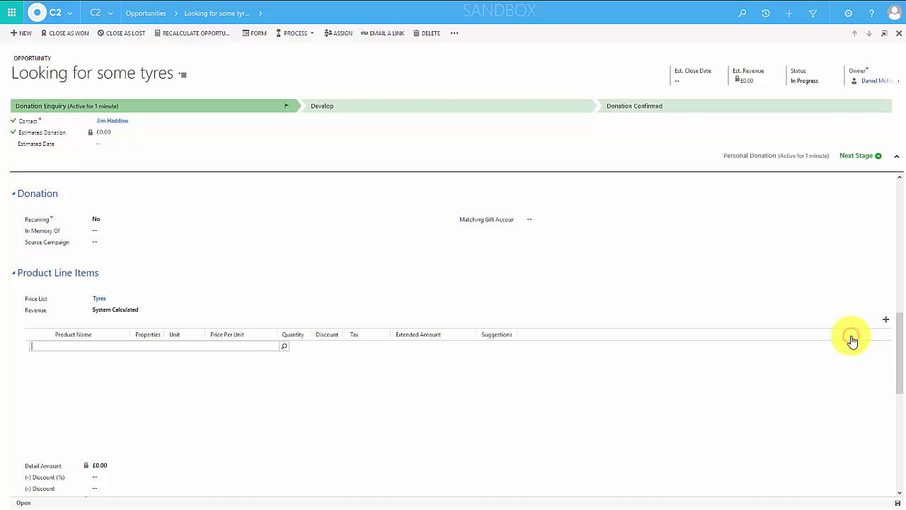
pyautogui.click(284, 346)
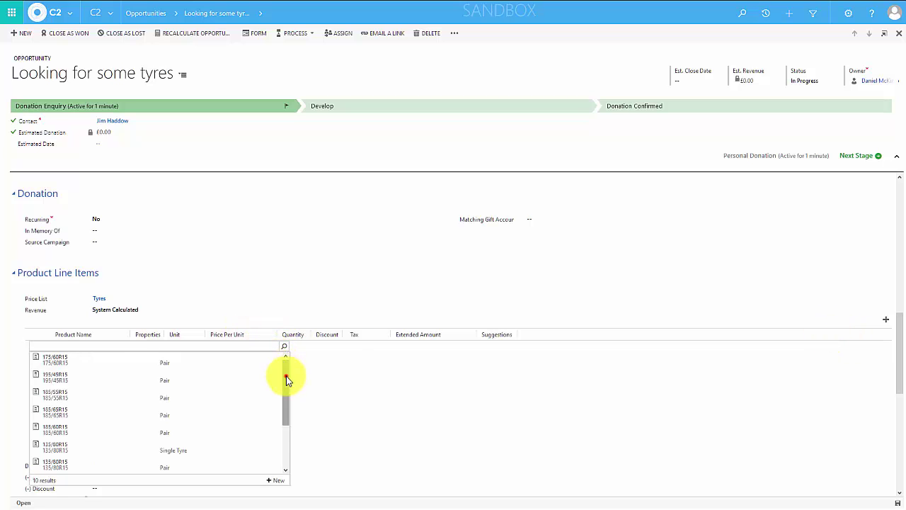
pyautogui.moveTo(286, 375); pyautogui.dragTo(287, 405)
pyautogui.click(149, 427)
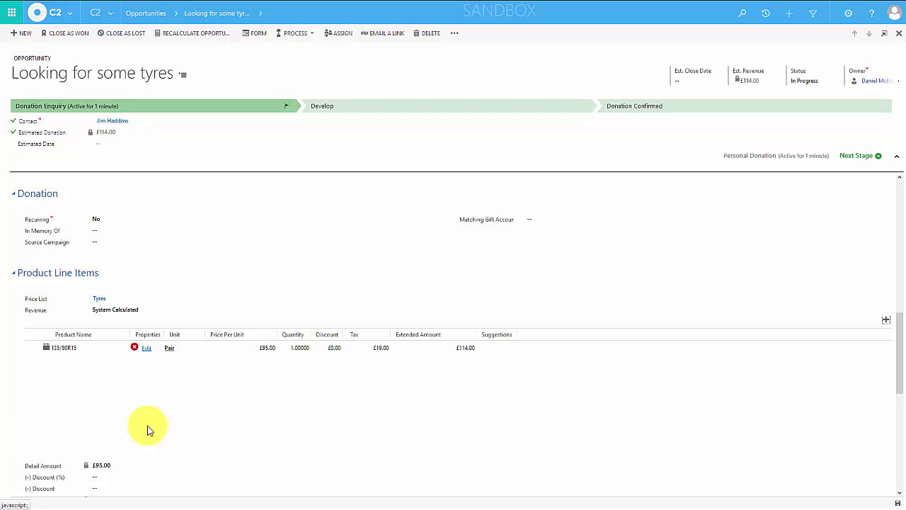
# - Set the 135/80R15 line item's properties to Fuel Efficiency B and Wet Grip A
pyautogui.click(148, 350)
pyautogui.click(357, 389)
pyautogui.moveTo(516, 397); pyautogui.dragTo(516, 408)
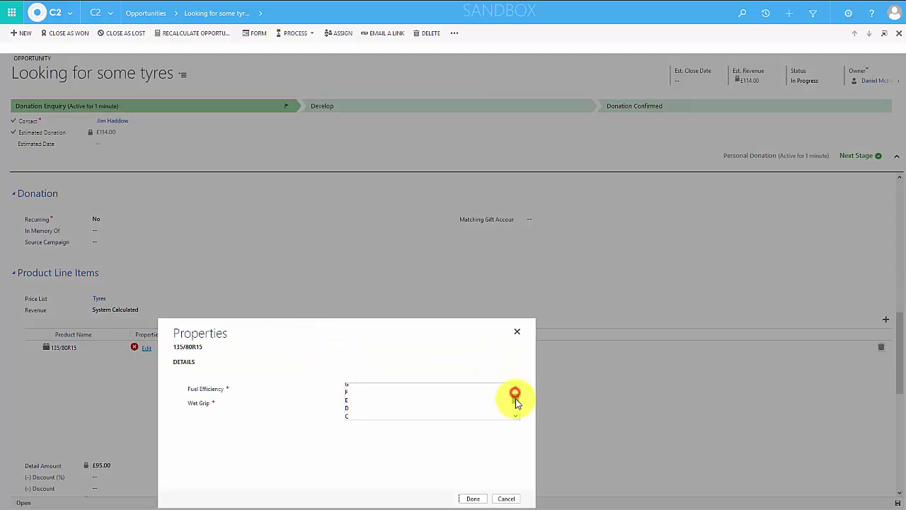
pyautogui.click(476, 403)
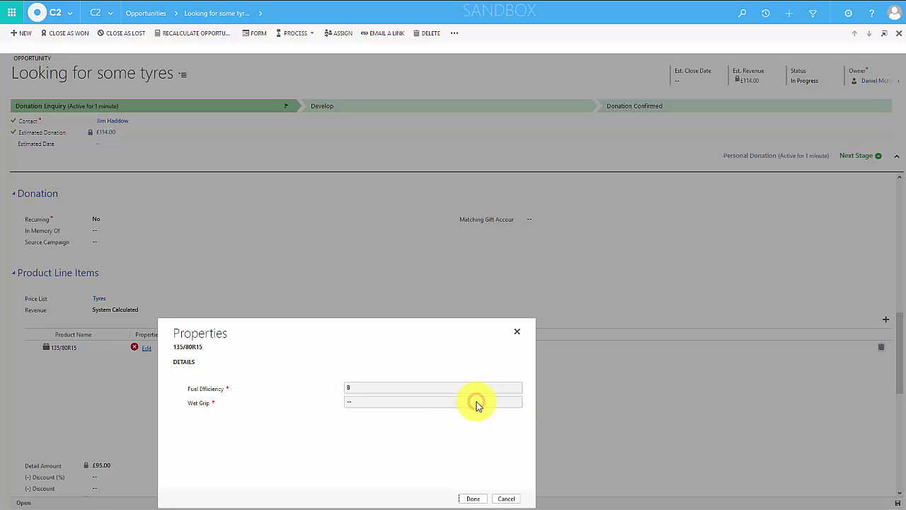
pyautogui.click(477, 401)
pyautogui.click(446, 414)
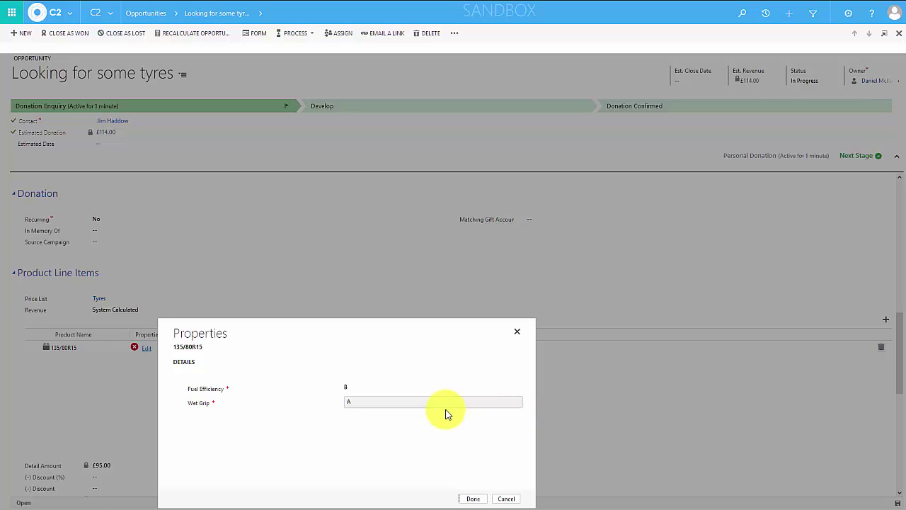
pyautogui.click(469, 499)
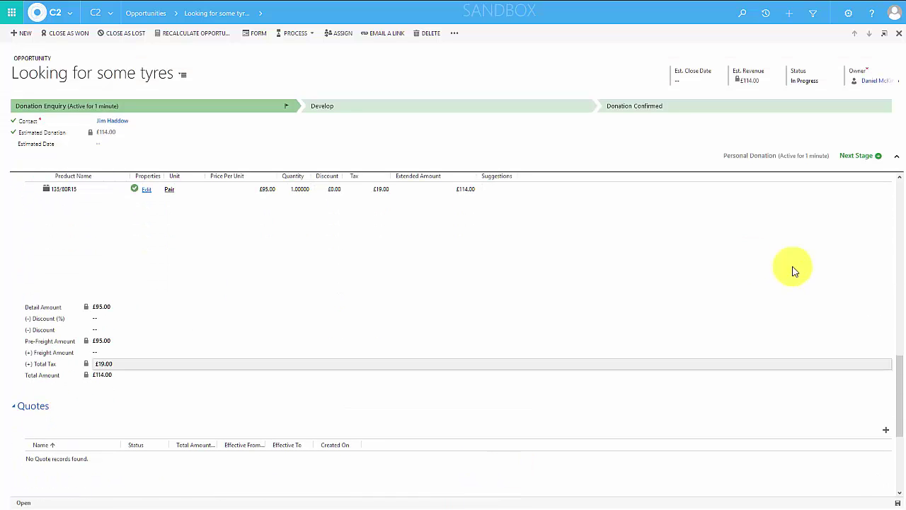
pyautogui.moveTo(896, 372); pyautogui.dragTo(901, 334)
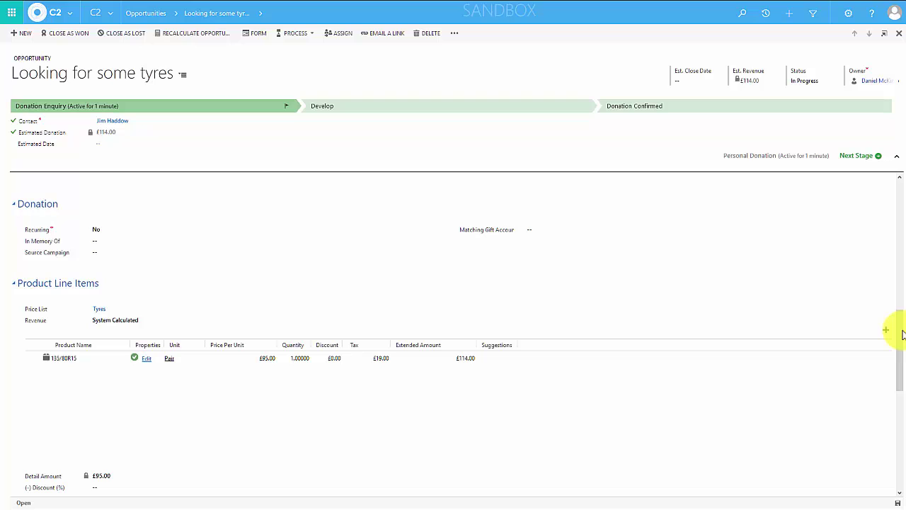
pyautogui.moveTo(902, 334); pyautogui.dragTo(902, 334)
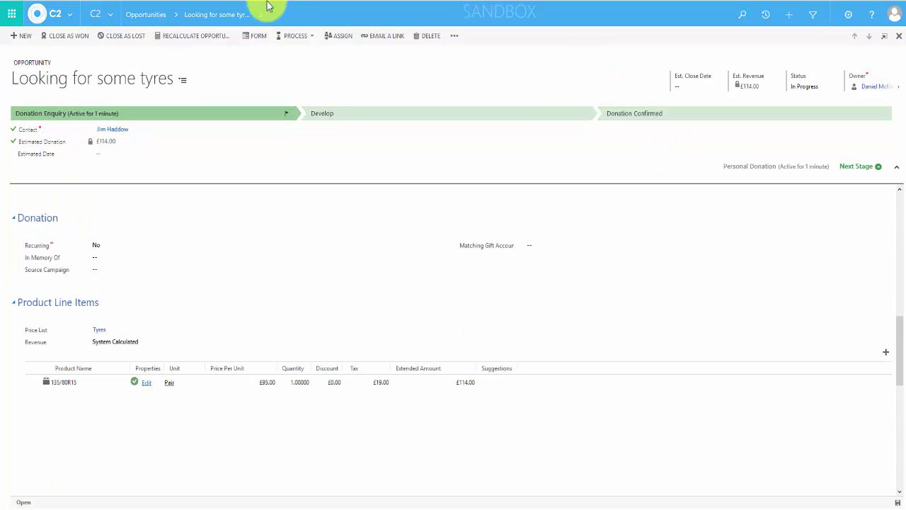
# - Open the list of unit groups in the product catalog settings
pyautogui.click(109, 17)
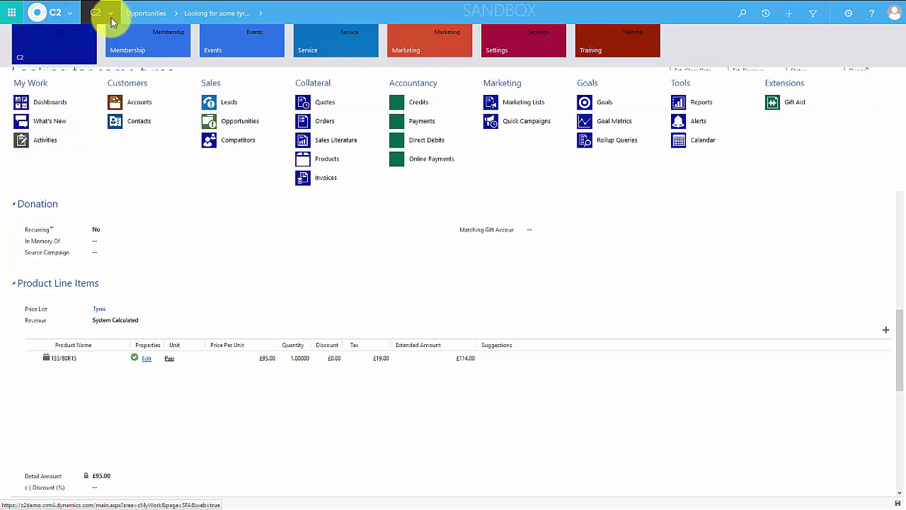
pyautogui.click(536, 54)
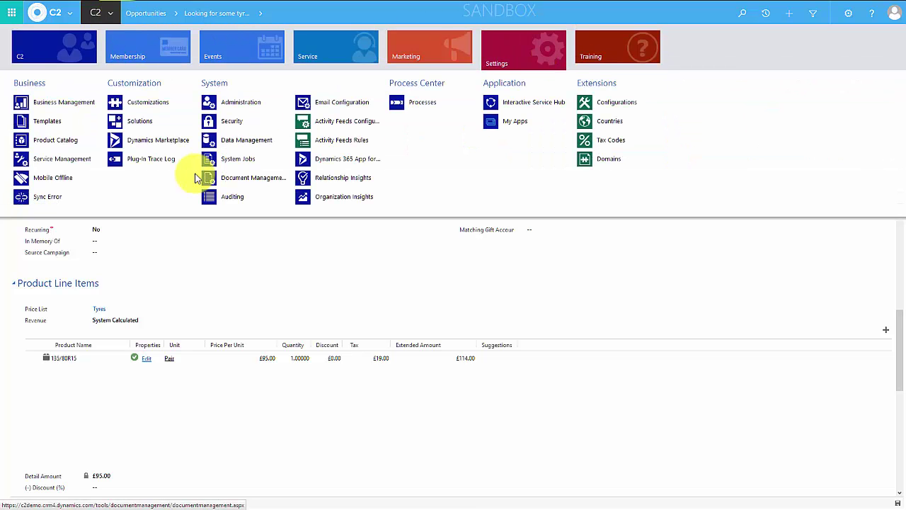
pyautogui.click(46, 145)
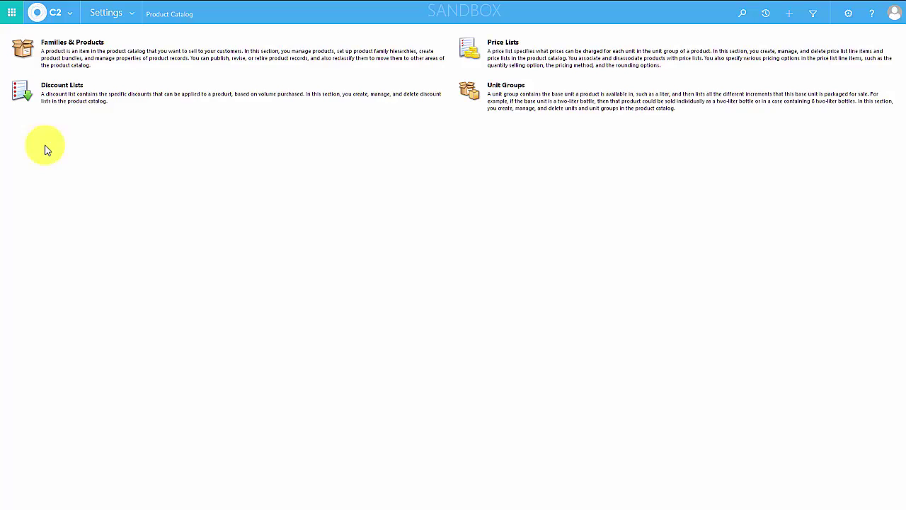
pyautogui.click(494, 88)
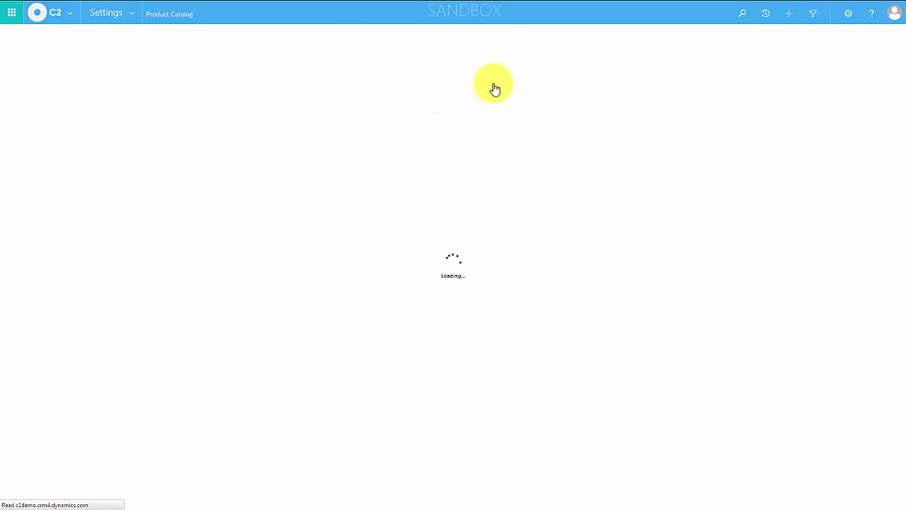
# - Create a unit group named Servicing with Year as its primary unit
pyautogui.click(22, 34)
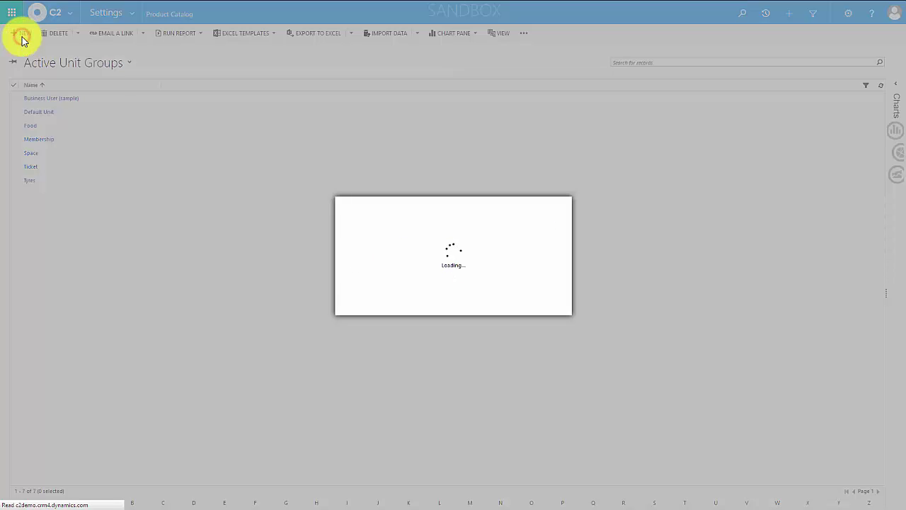
pyautogui.write('Ser')
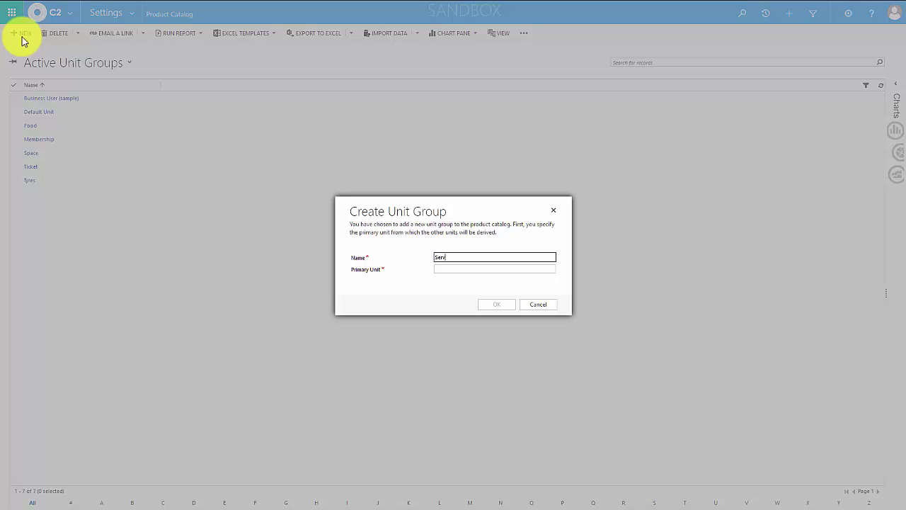
pyautogui.write('vicing')
pyautogui.press('Tab')
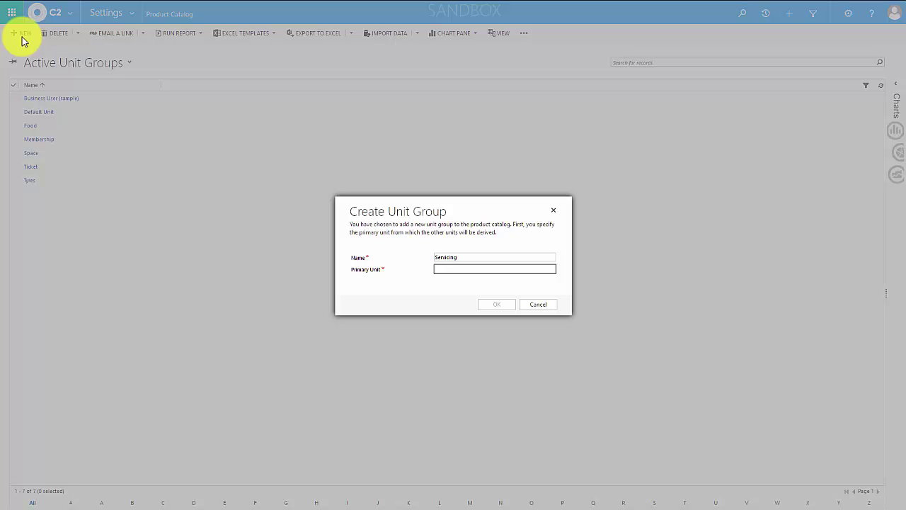
pyautogui.write('Years')
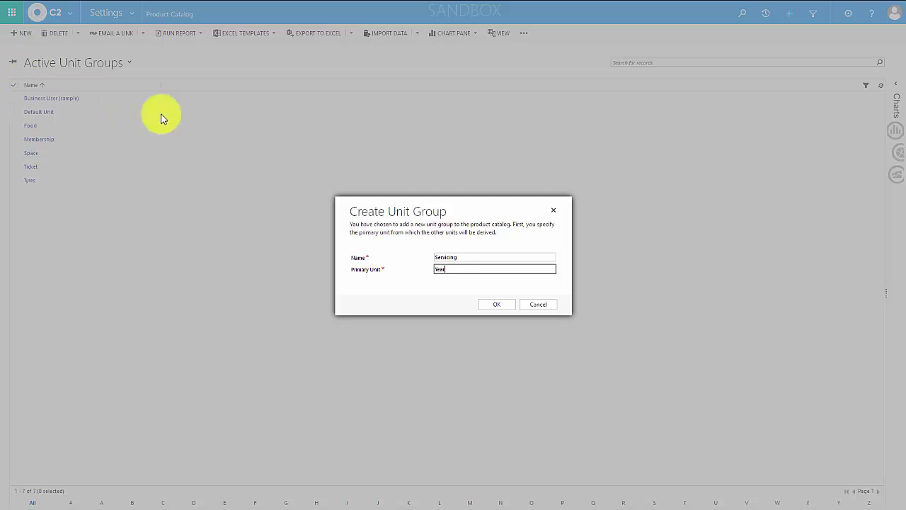
pyautogui.click(484, 307)
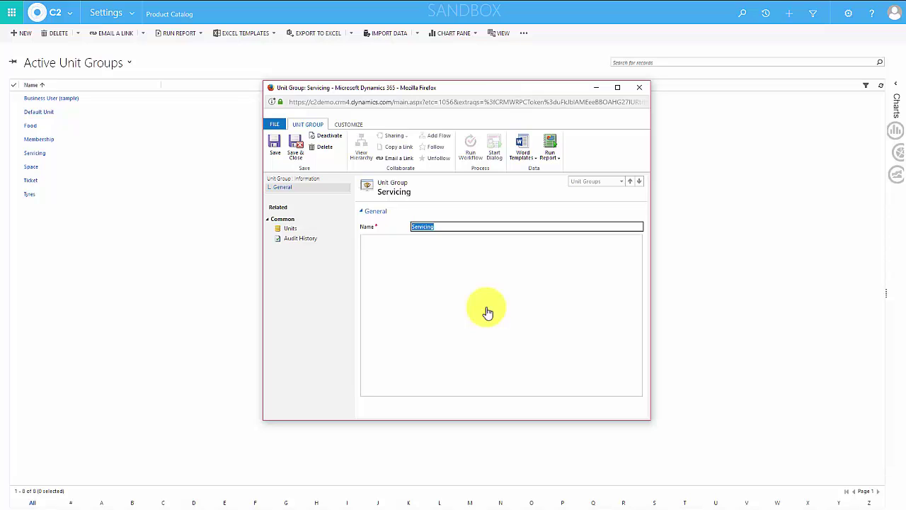
# - Add a unit named 2 Year to the Servicing unit group, with quantity 2 and Year as its base unit
pyautogui.click(294, 231)
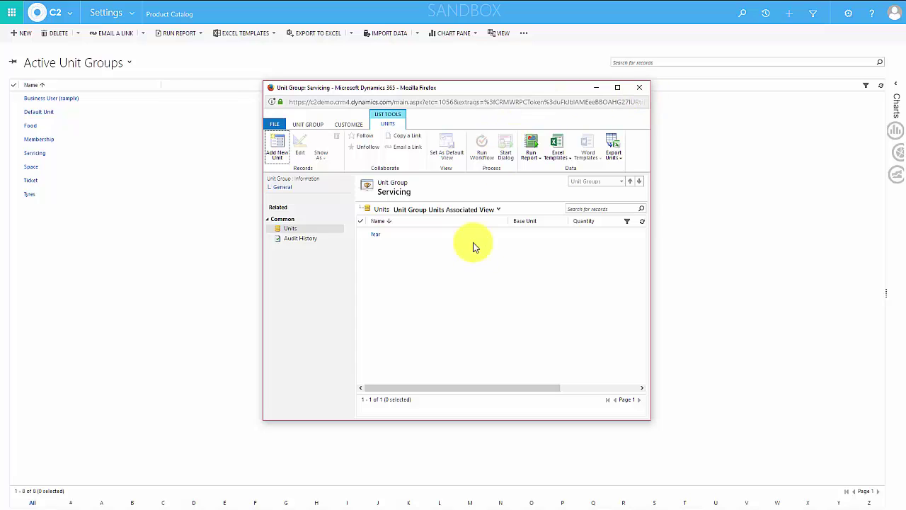
pyautogui.click(426, 238)
pyautogui.click(279, 141)
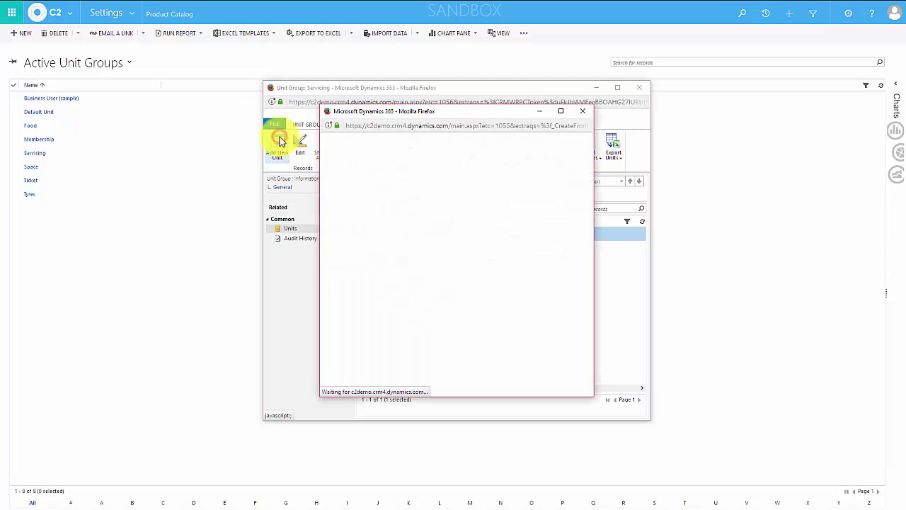
pyautogui.click(471, 249)
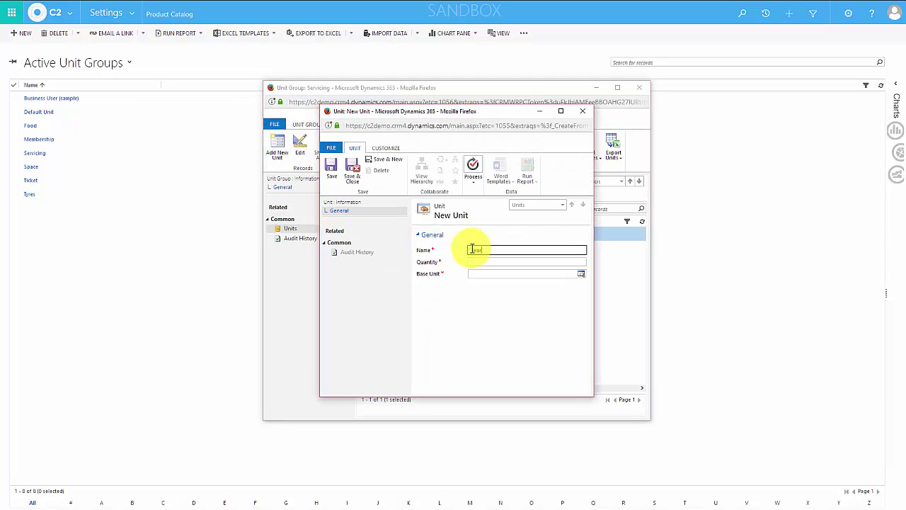
pyautogui.click(472, 247)
pyautogui.click(472, 261)
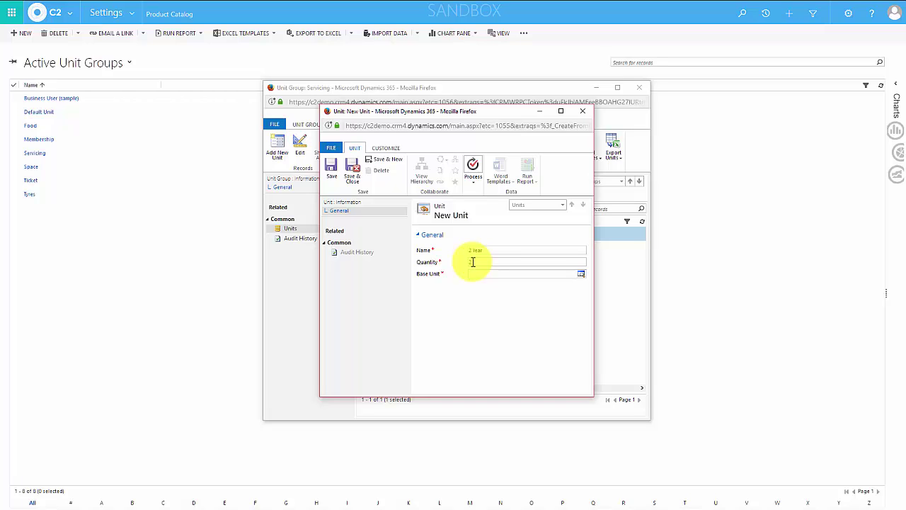
pyautogui.click(483, 273)
pyautogui.write('Year')
pyautogui.click(484, 282)
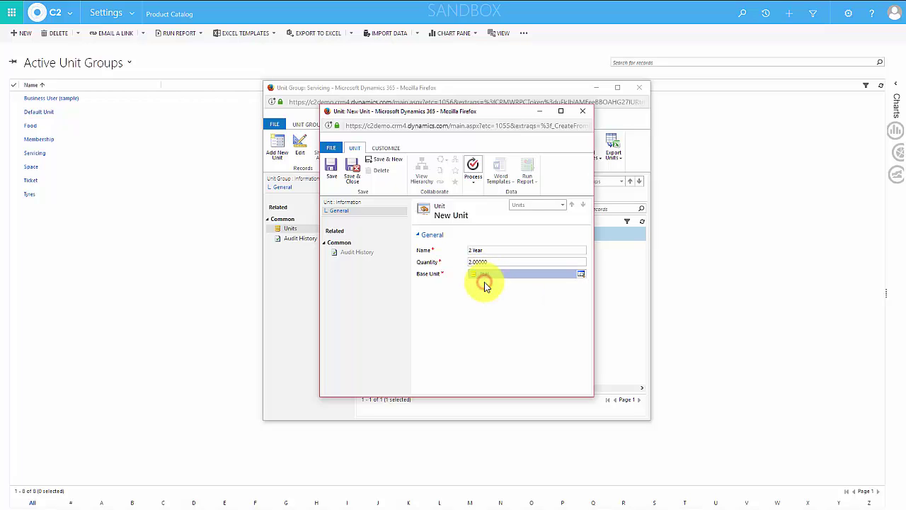
pyautogui.click(379, 161)
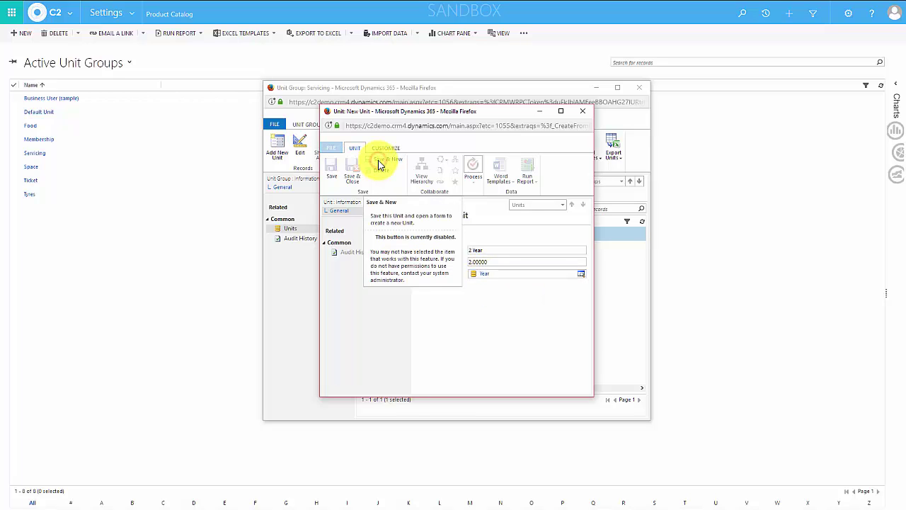
# - Add a unit named 3 Year to the Servicing unit group and reopen the group to review its units
pyautogui.click(491, 251)
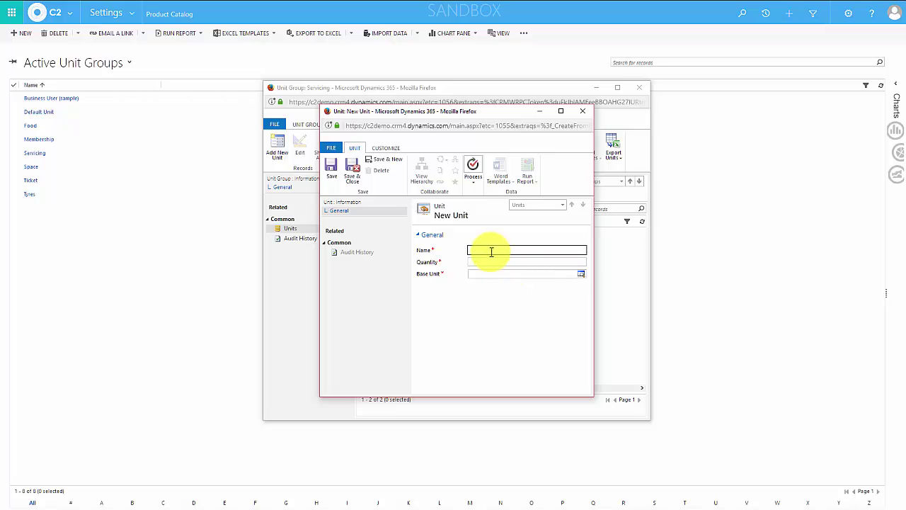
pyautogui.write('3 Year')
pyautogui.click(482, 264)
pyautogui.click(479, 275)
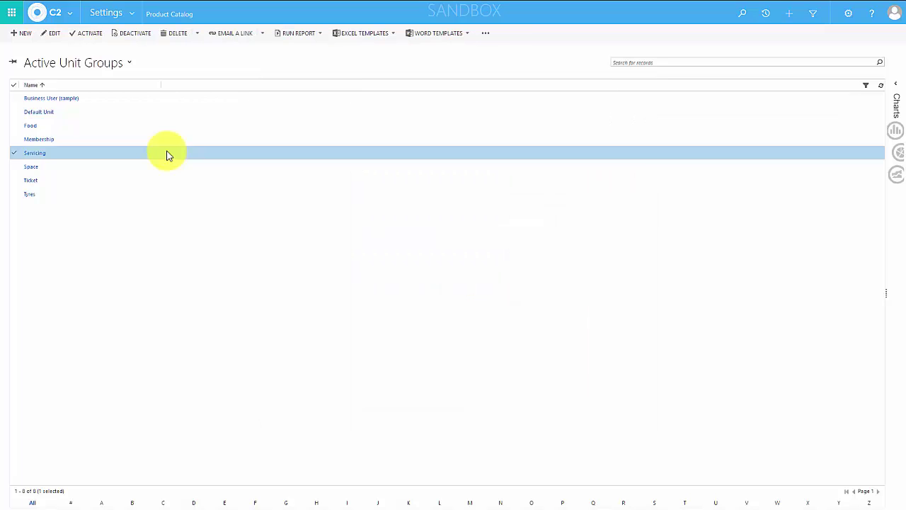
pyautogui.doubleClick(166, 153)
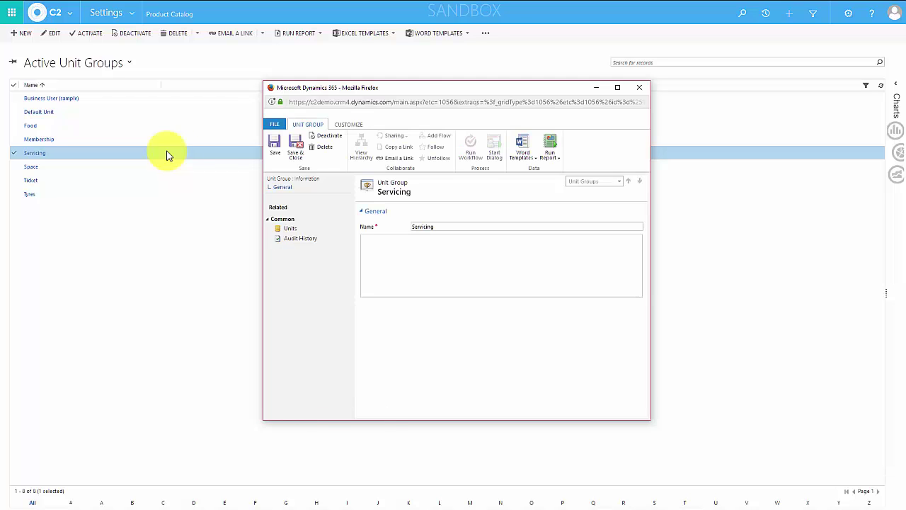
pyautogui.click(291, 231)
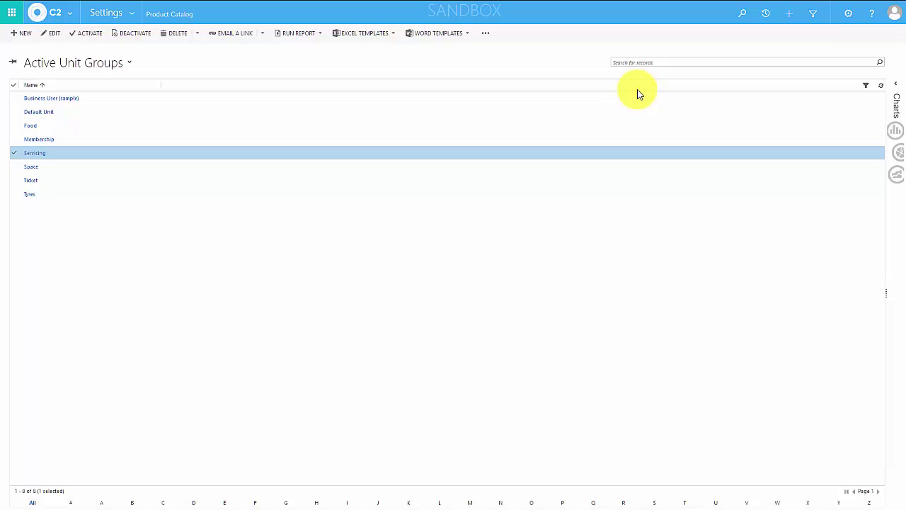
# - Create a product family in the product catalog with both name and product ID set to SERVICING
pyautogui.click(133, 19)
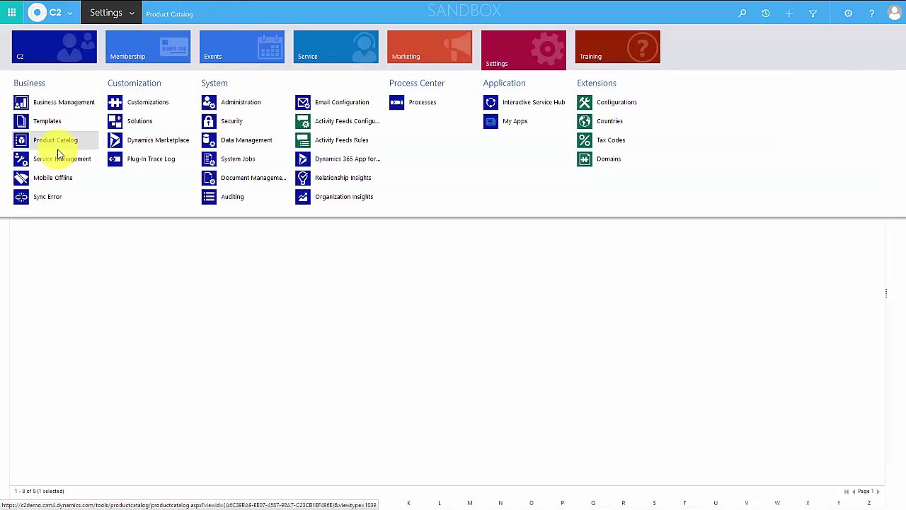
pyautogui.click(58, 150)
pyautogui.click(42, 15)
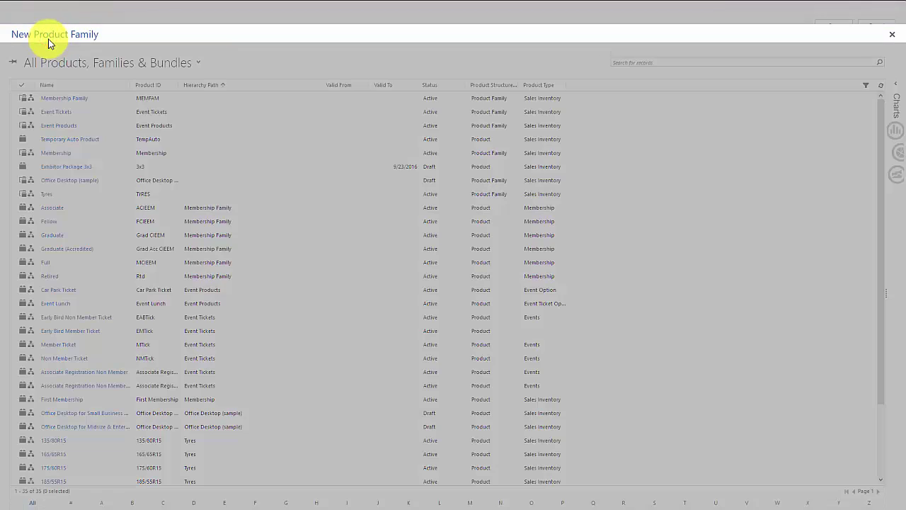
pyautogui.write('SERVICING')
pyautogui.click(107, 73)
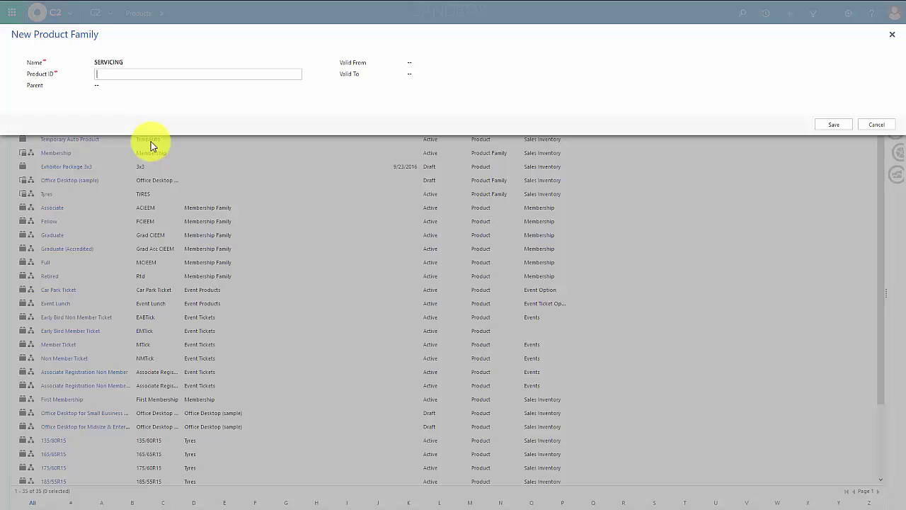
pyautogui.write('SERVCING')
pyautogui.press('BackSpace')
pyautogui.press('BackSpace')
pyautogui.press('BackSpace')
pyautogui.press('BackSpace')
pyautogui.write('ICING')
pyautogui.click(838, 123)
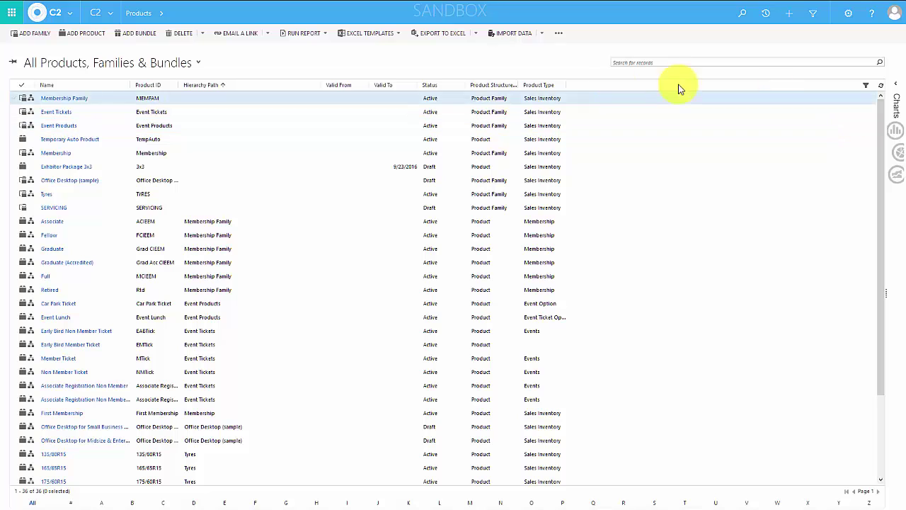
# - Start a new product named Gold Service with product ID GOLD, nominal code 15000 and tax code T1
pyautogui.click(86, 33)
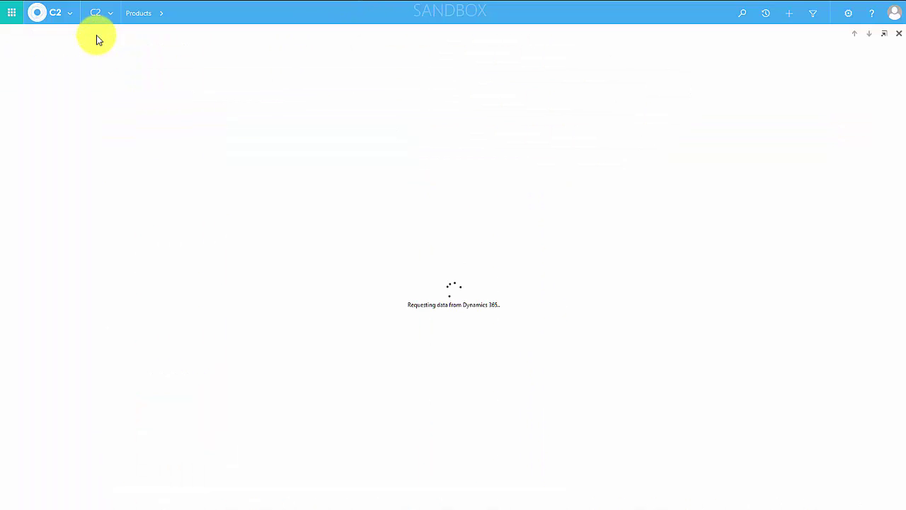
pyautogui.click(158, 143)
pyautogui.write('Gold Service')
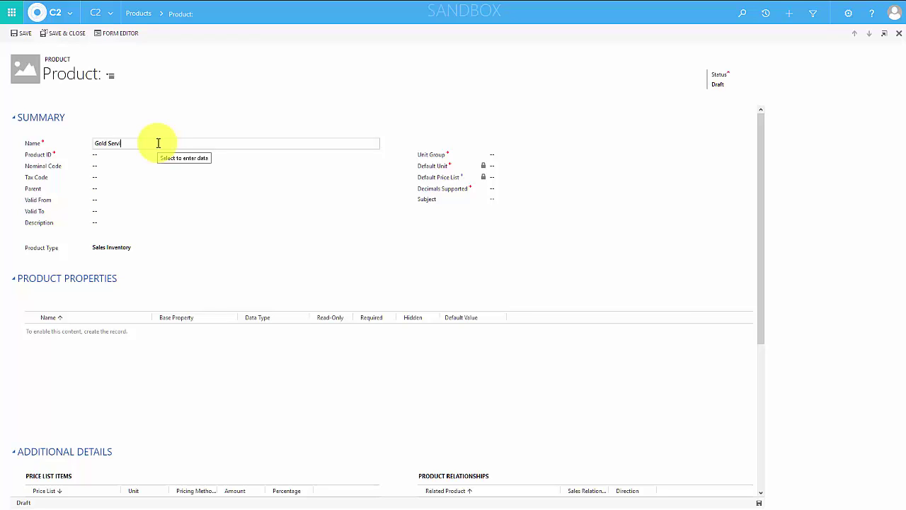
pyautogui.click(121, 157)
pyautogui.write('GOLD')
pyautogui.click(123, 167)
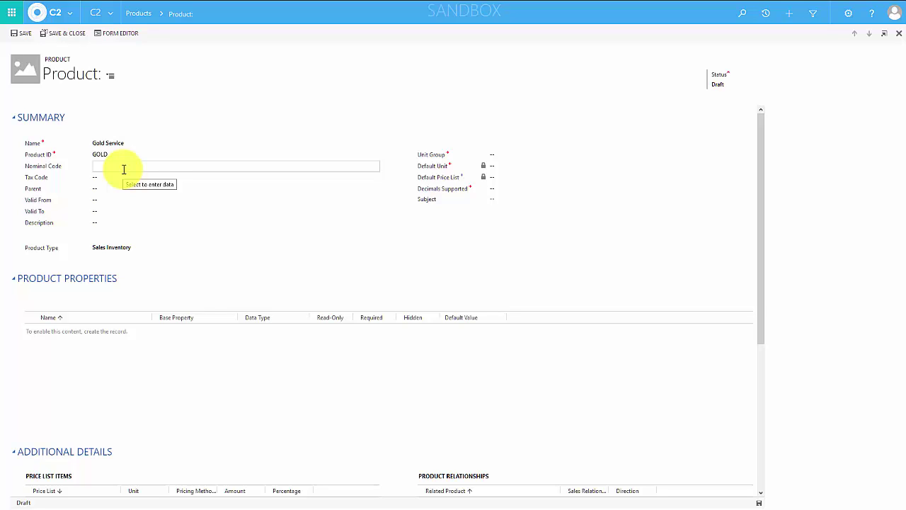
pyautogui.write('15000')
pyautogui.click(106, 179)
pyautogui.click(375, 178)
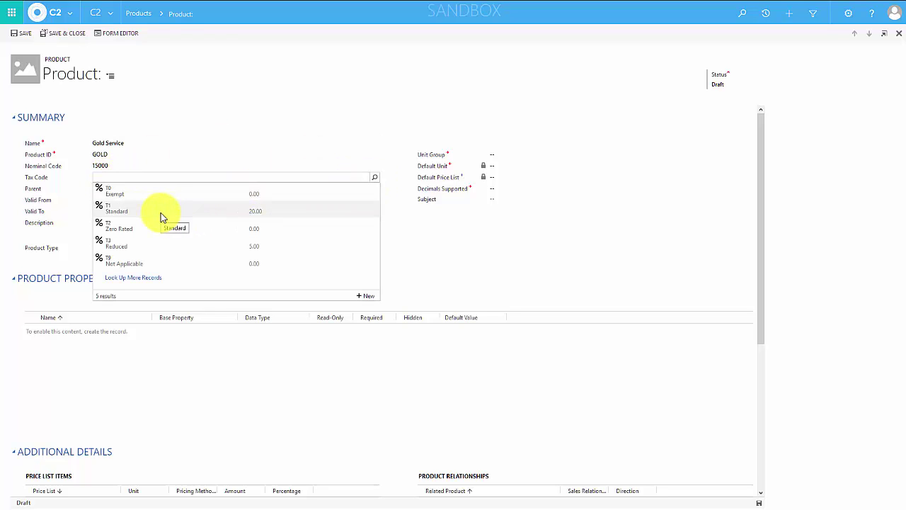
pyautogui.click(162, 213)
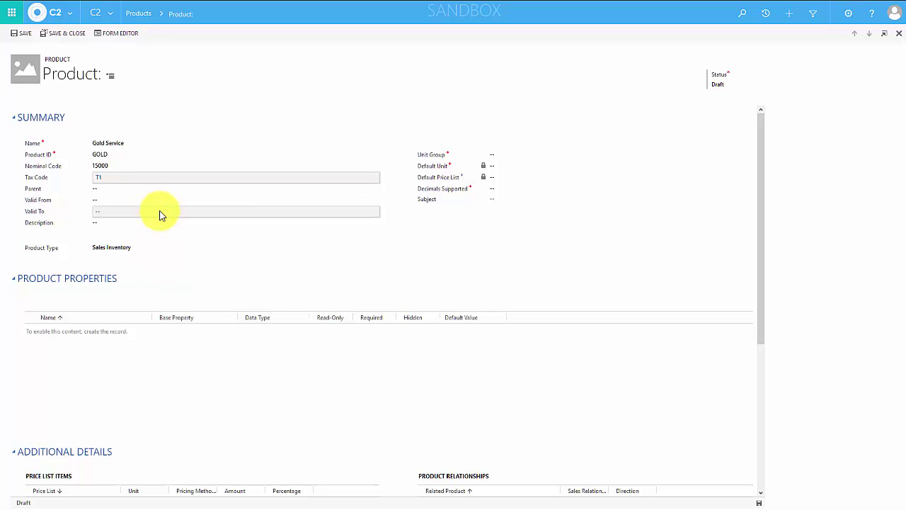
# - Try to find "service" as the Gold Service product's parent family, and discard the unsaved product
pyautogui.click(142, 190)
pyautogui.write('sdervice')
pyautogui.press('BackSpace')
pyautogui.press('BackSpace')
pyautogui.press('BackSpace')
pyautogui.press('BackSpace')
pyautogui.press('BackSpace')
pyautogui.press('BackSpace')
pyautogui.press('BackSpace')
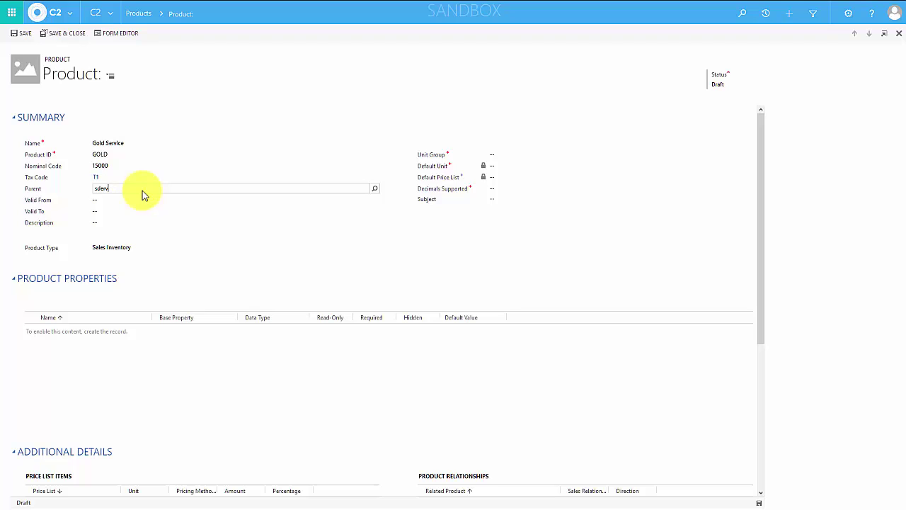
pyautogui.write('ervice')
pyautogui.press('Tab')
pyautogui.click(139, 190)
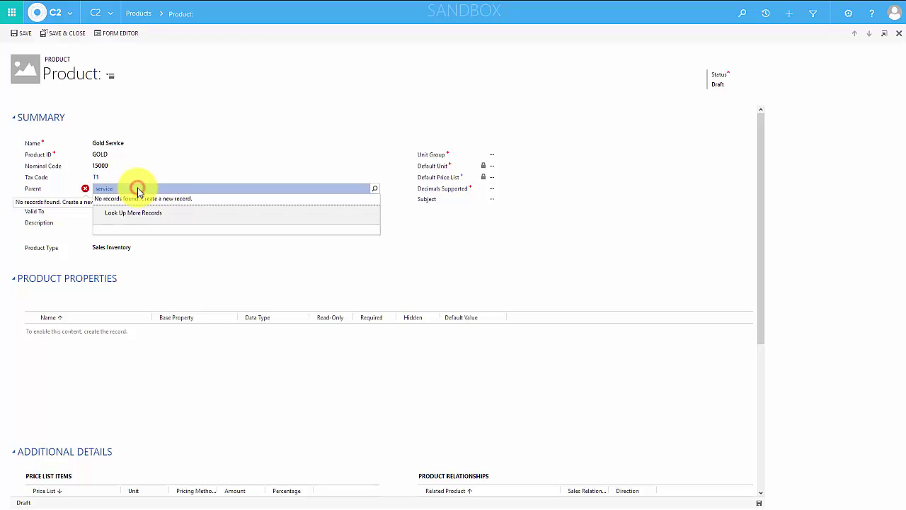
pyautogui.click(150, 213)
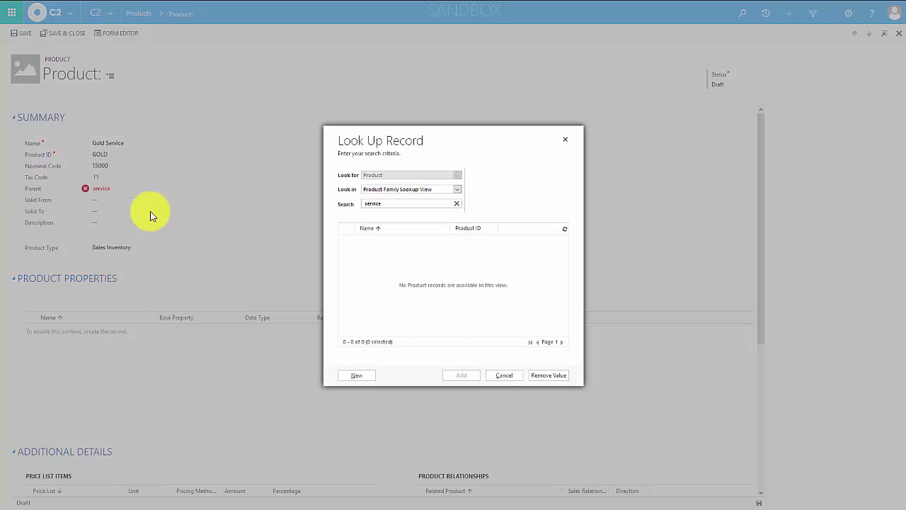
pyautogui.click(517, 379)
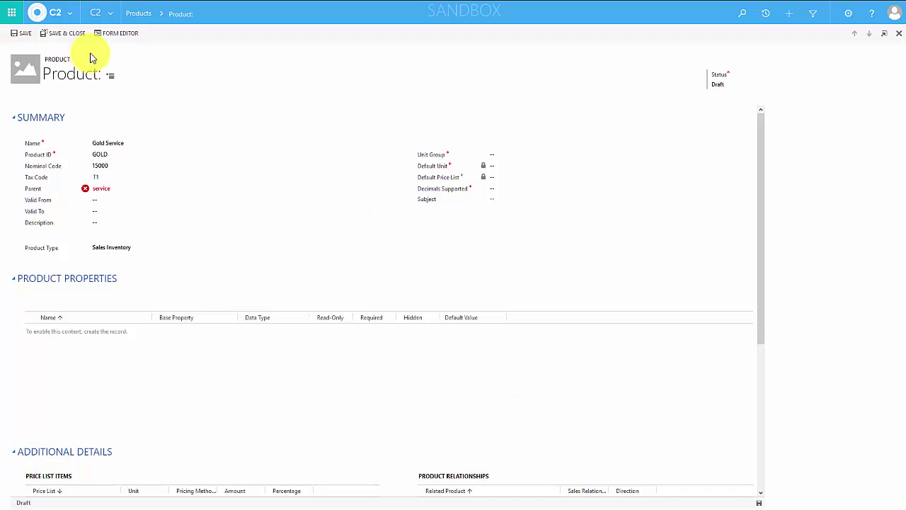
pyautogui.click(12, 10)
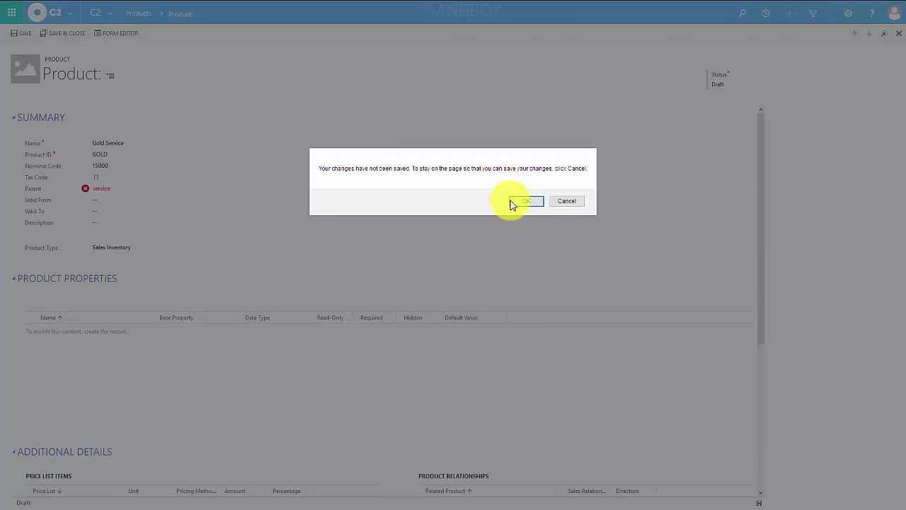
pyautogui.click(516, 204)
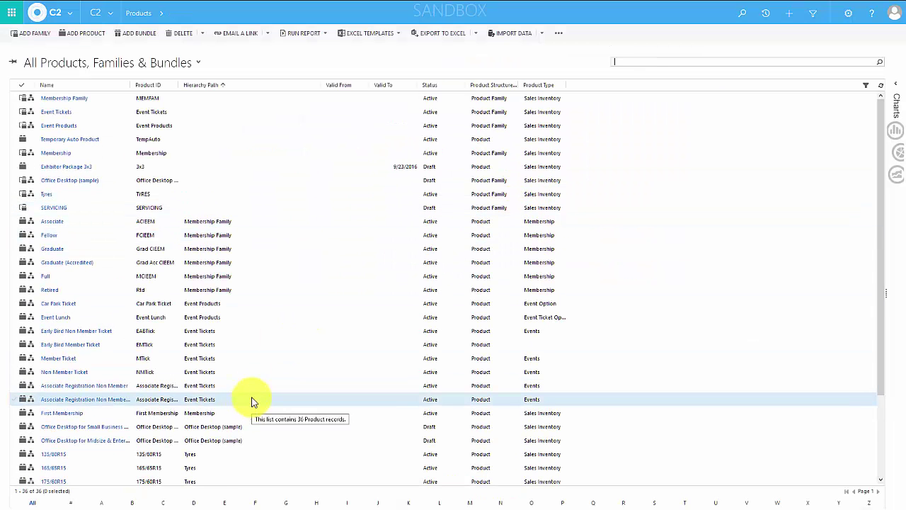
# - Publish the draft SERVICING product family from the product list
pyautogui.moveTo(259, 278); pyautogui.dragTo(217, 219)
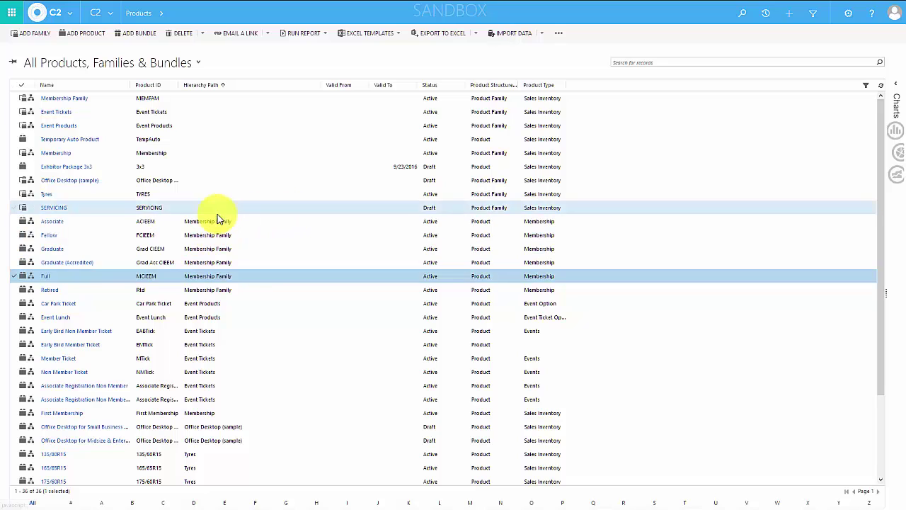
pyautogui.click(189, 212)
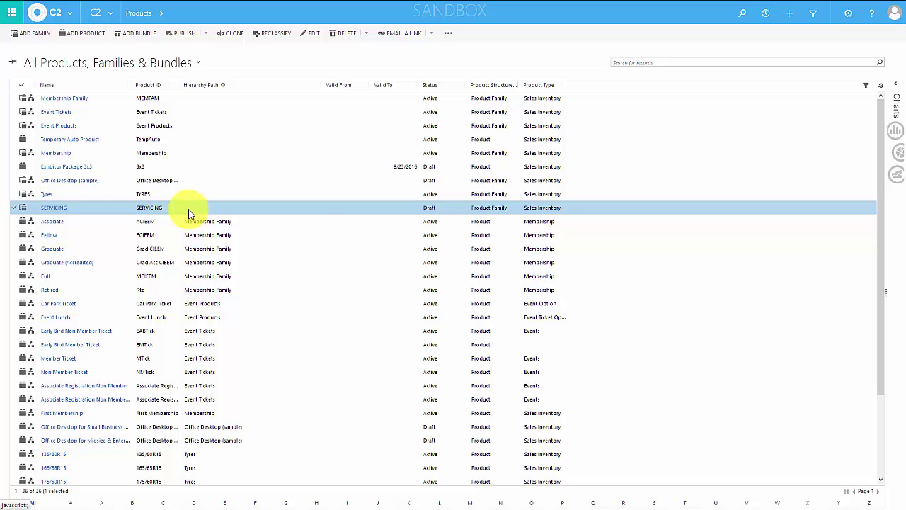
pyautogui.click(181, 32)
pyautogui.click(437, 295)
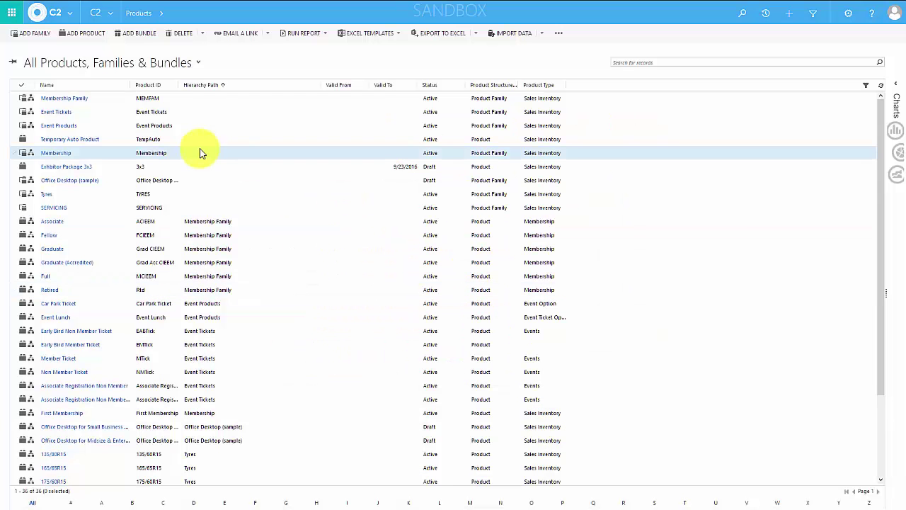
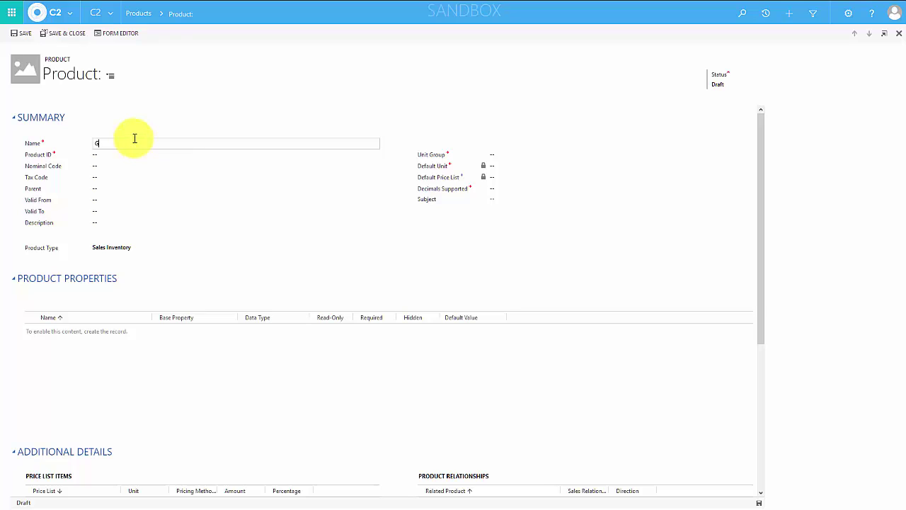
# - Enter a new product named Gold Service with product ID GOLD and nominal code 15000
pyautogui.write('abc')
pyautogui.press('BackSpace')
pyautogui.press('BackSpace')
pyautogui.press('BackSpace')
pyautogui.write('Gold Service')
pyautogui.click(122, 152)
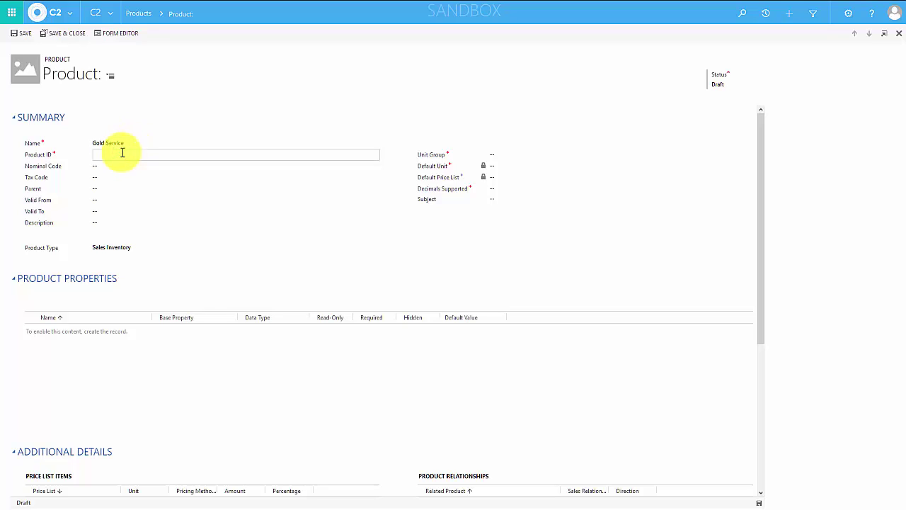
pyautogui.write('GOLD')
pyautogui.click(110, 165)
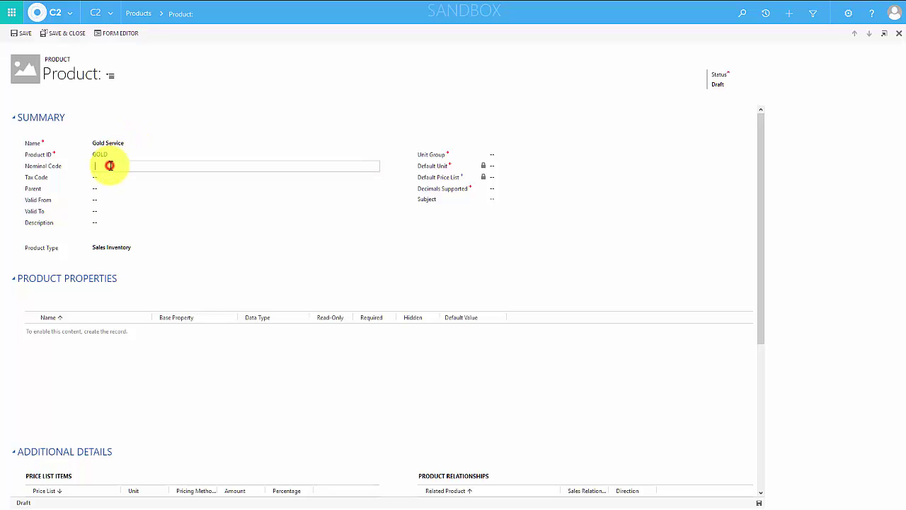
pyautogui.write('15000')
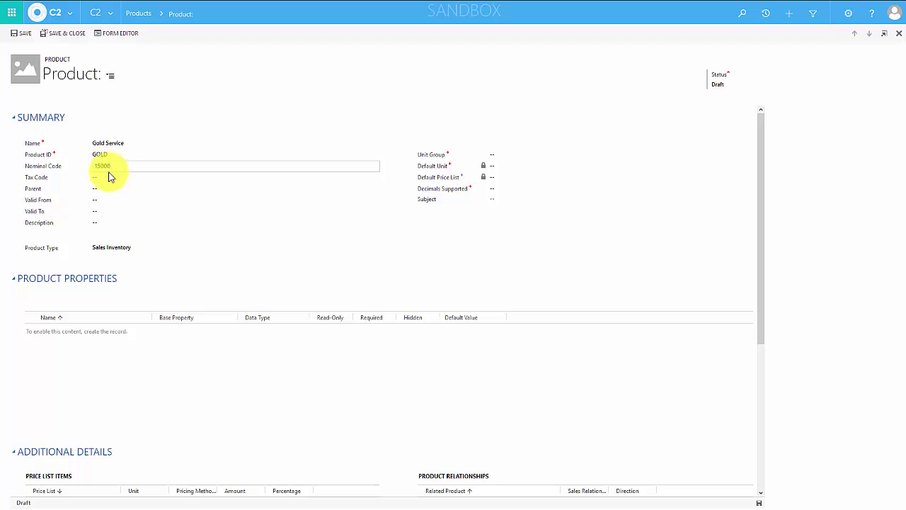
# - Set the Gold Service product's tax code to T1 and its parent to the SERVICING family
pyautogui.click(110, 177)
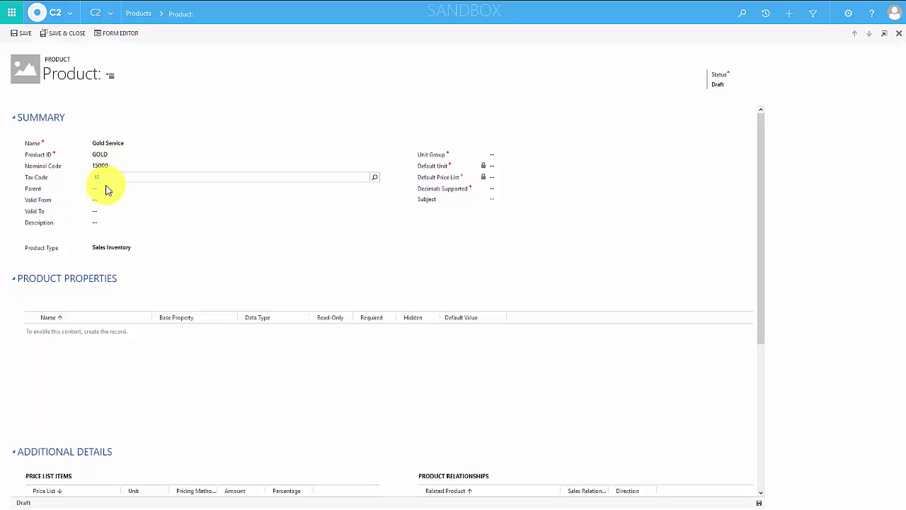
pyautogui.click(106, 190)
pyautogui.write('sel')
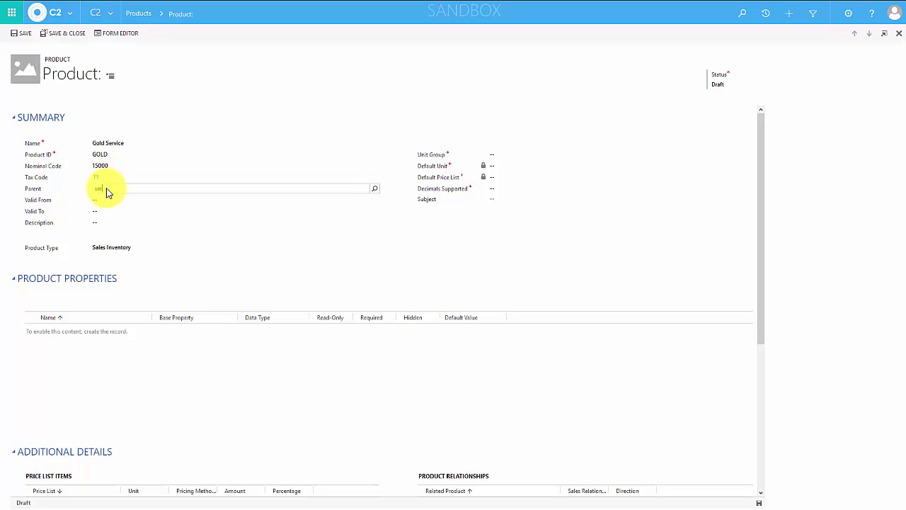
pyautogui.click(116, 201)
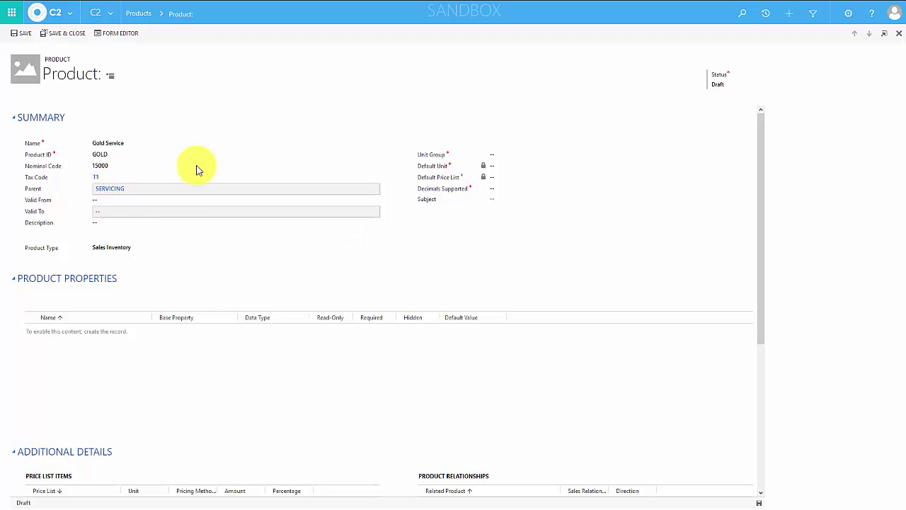
# - Set the Gold Service product's unit group to Servicing and its default unit to 2 Year
pyautogui.click(453, 155)
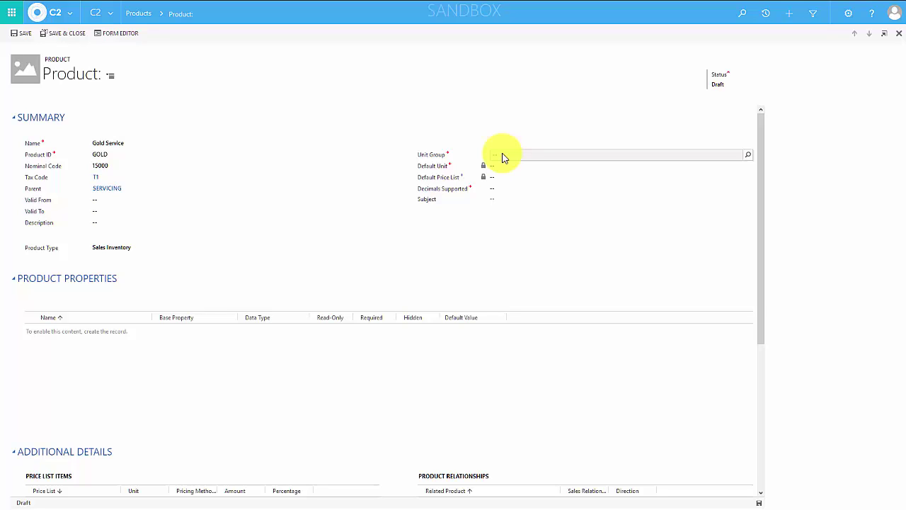
pyautogui.click(502, 155)
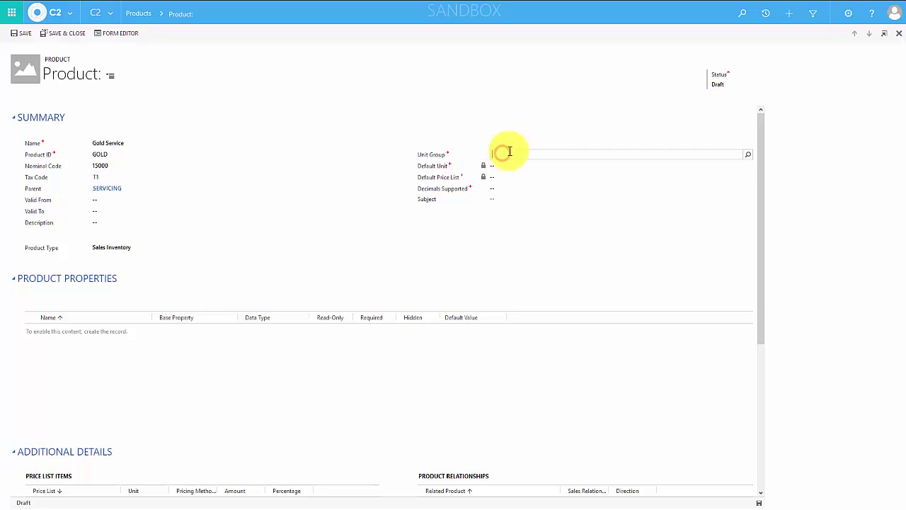
pyautogui.click(748, 155)
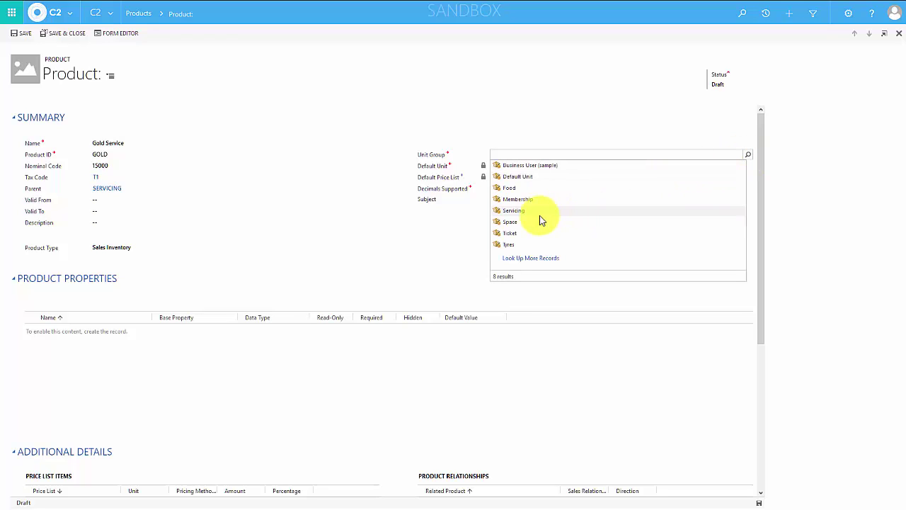
pyautogui.click(536, 210)
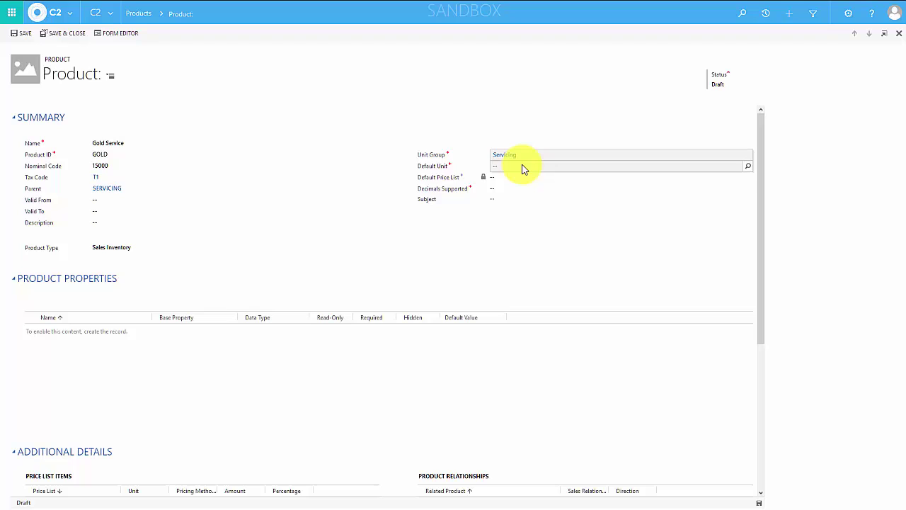
pyautogui.click(522, 167)
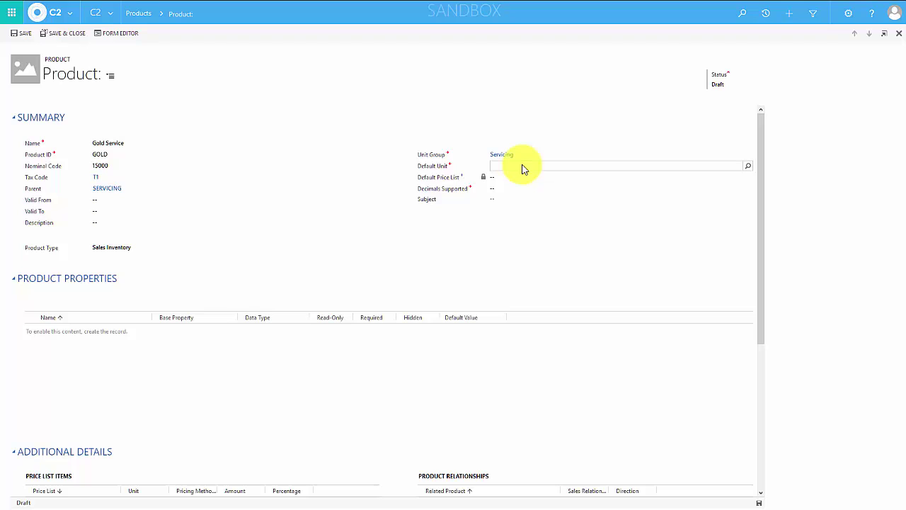
pyautogui.click(748, 165)
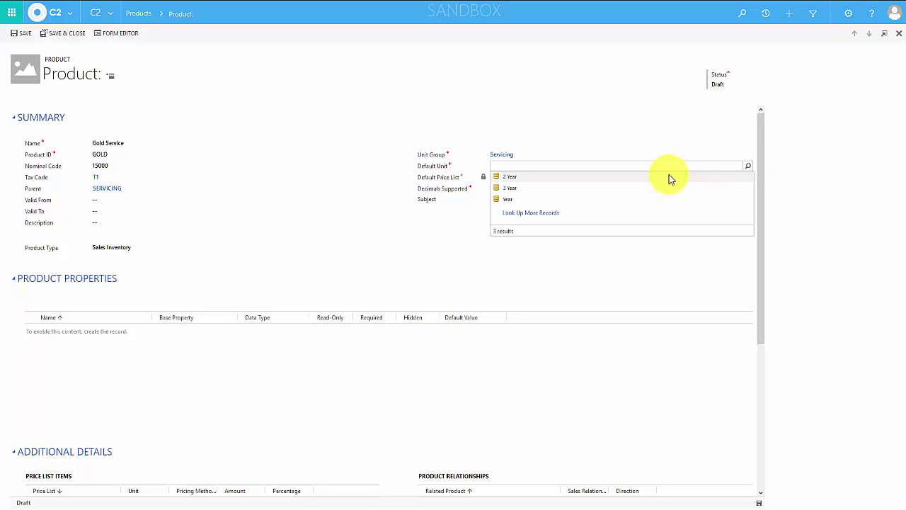
pyautogui.click(669, 176)
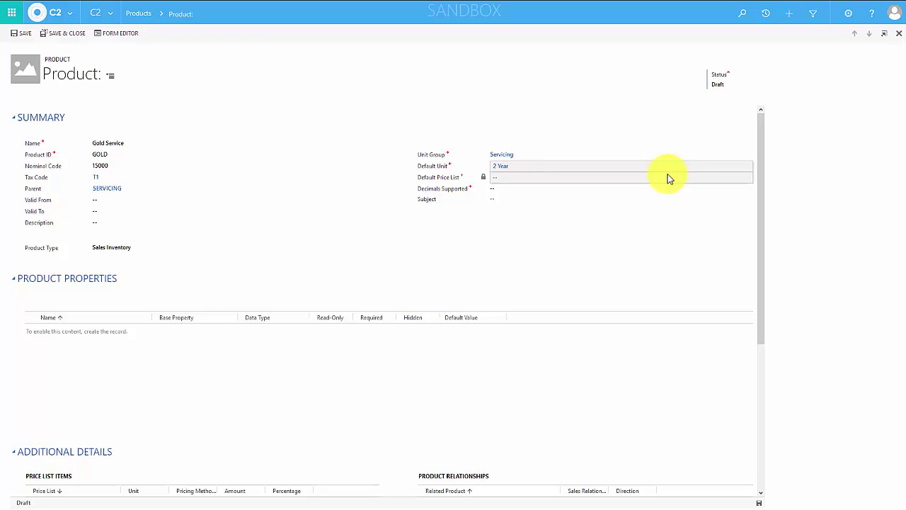
# - Set the Gold Service product's supported decimals to 0 and save the product
pyautogui.click(570, 193)
pyautogui.write('0')
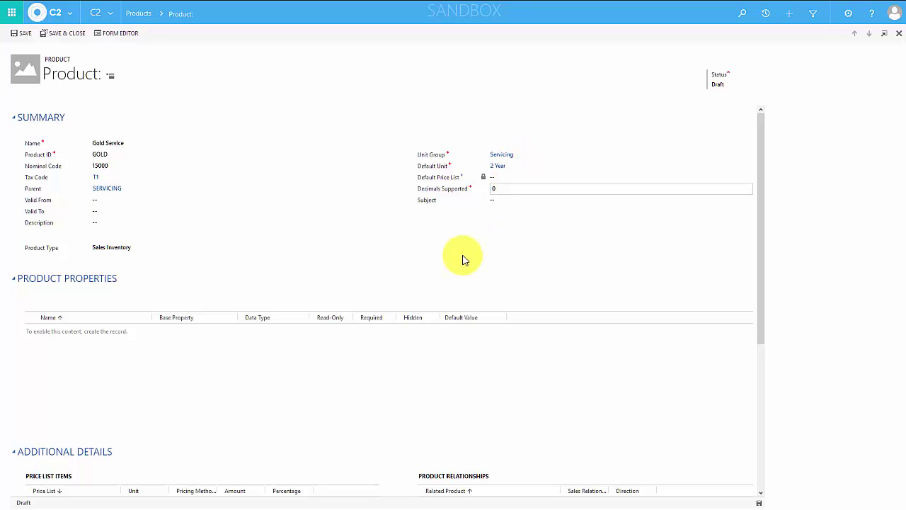
pyautogui.click(495, 191)
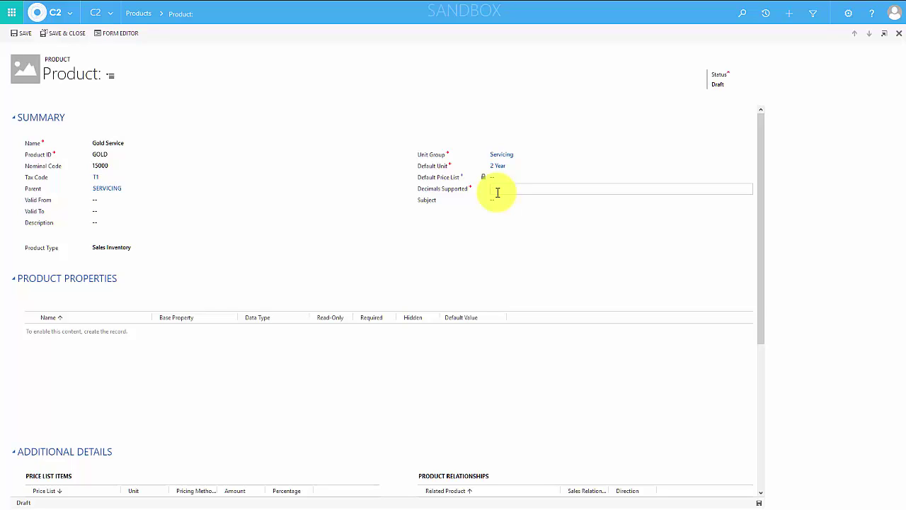
pyautogui.write('0')
pyautogui.click(759, 502)
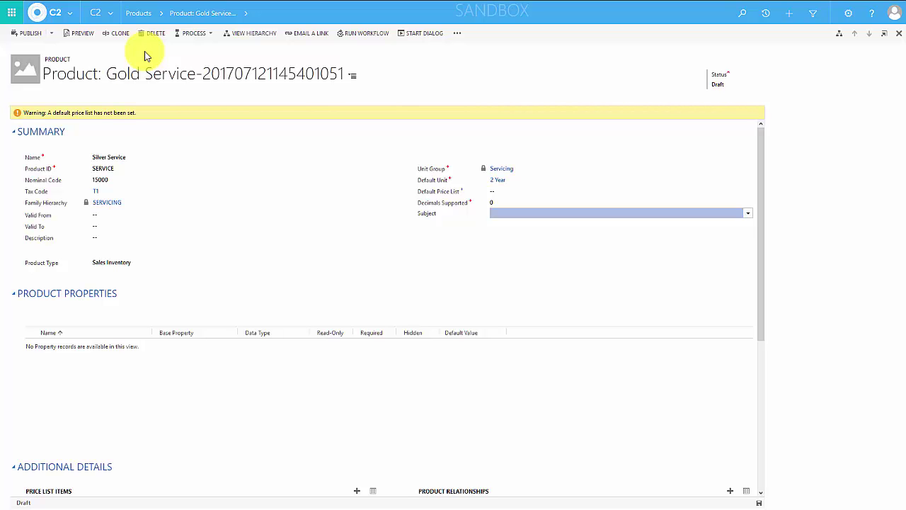
# - Open the list of active price lists in the product catalog settings
pyautogui.click(96, 13)
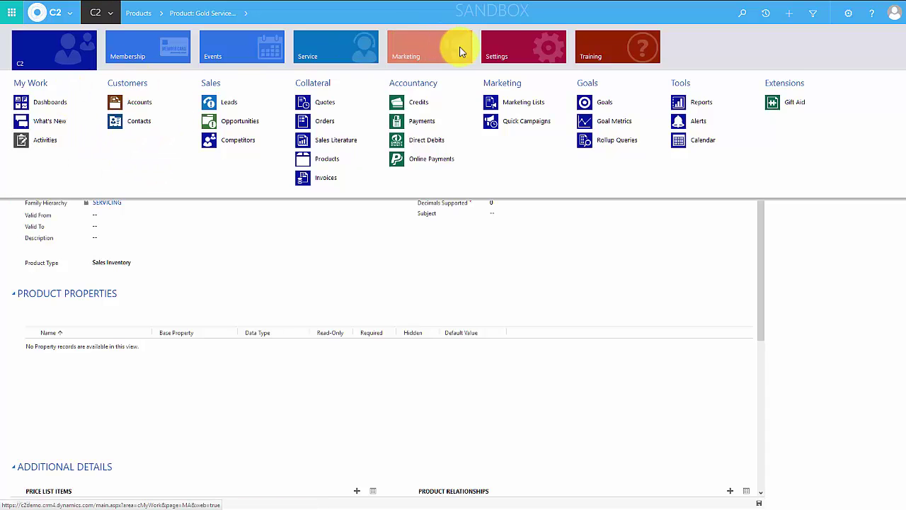
pyautogui.click(511, 42)
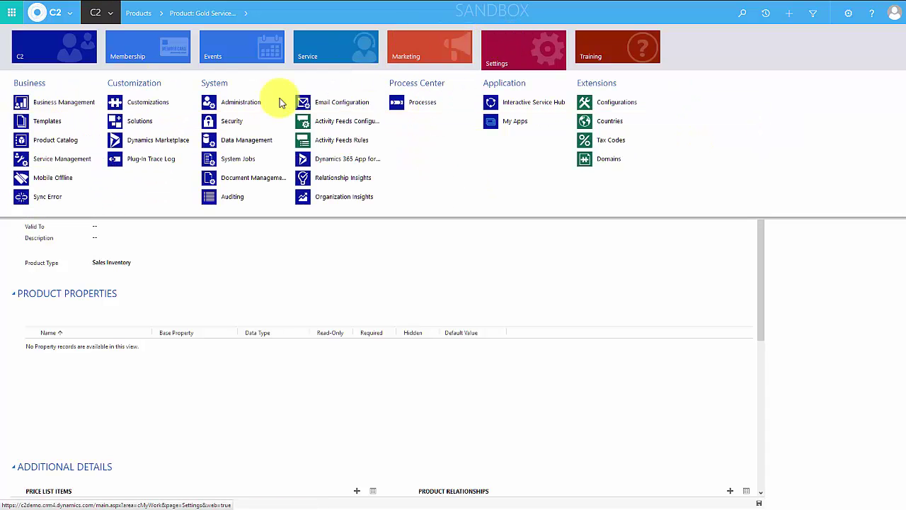
pyautogui.click(56, 140)
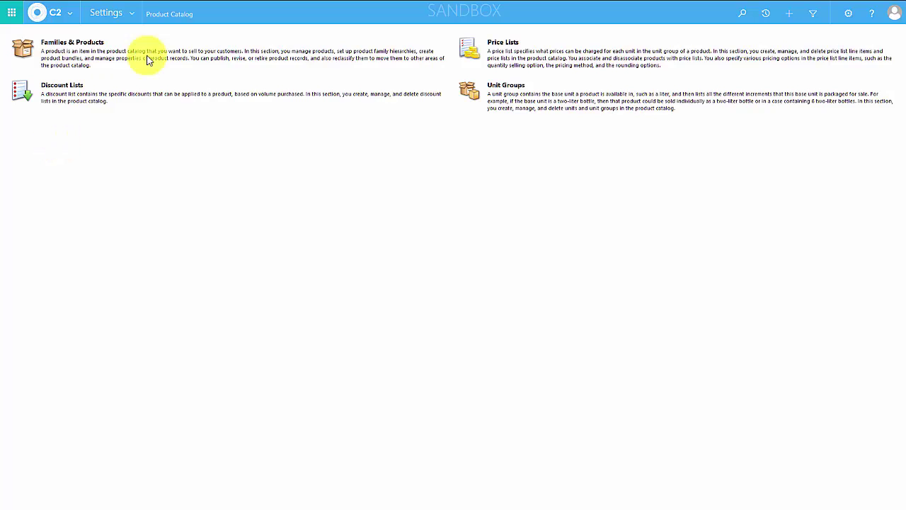
pyautogui.click(495, 44)
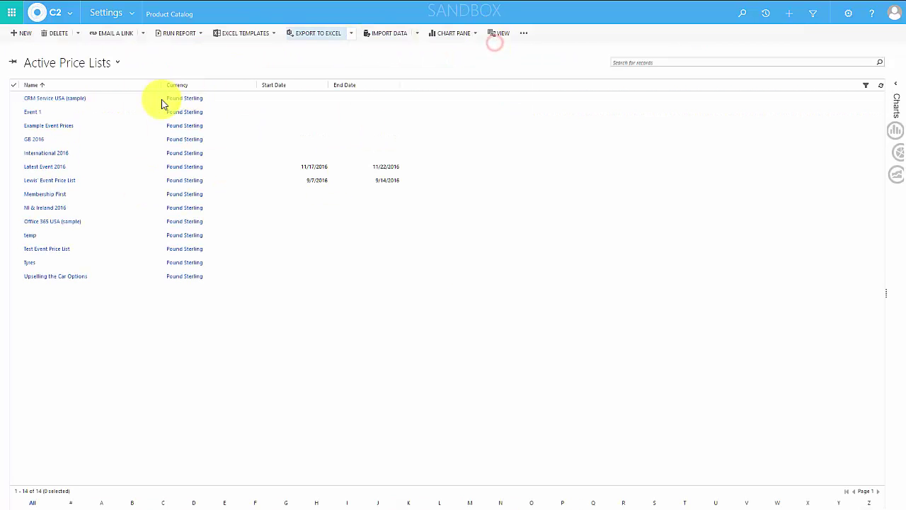
# - Create a new price list named Servicing and save it
pyautogui.click(21, 34)
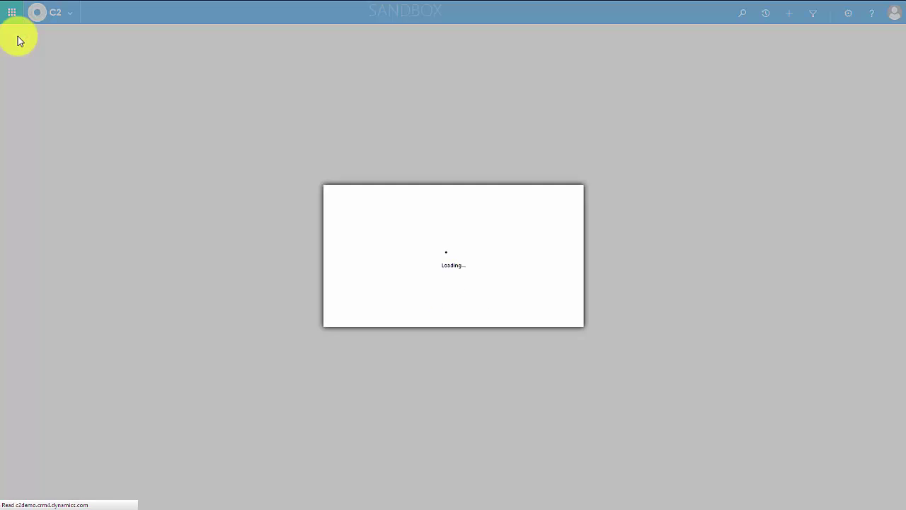
pyautogui.press('Escape')
pyautogui.write('Servicing')
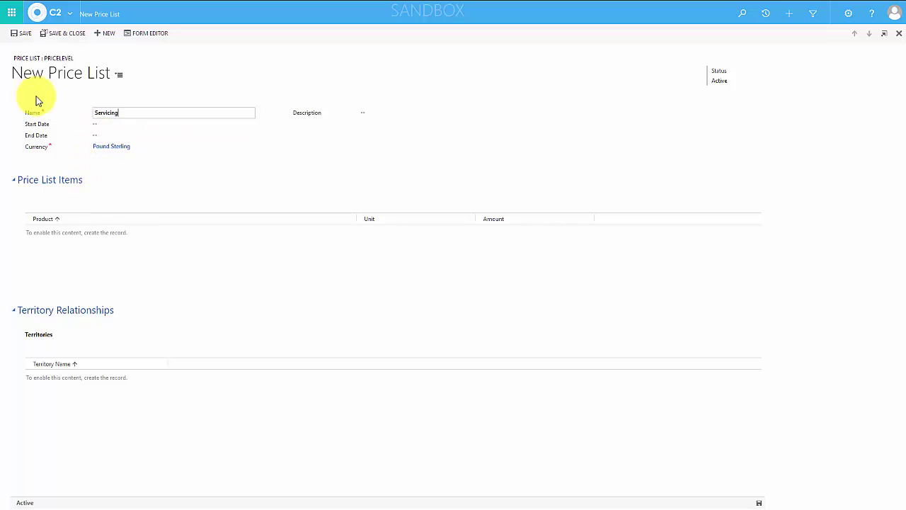
pyautogui.click(23, 33)
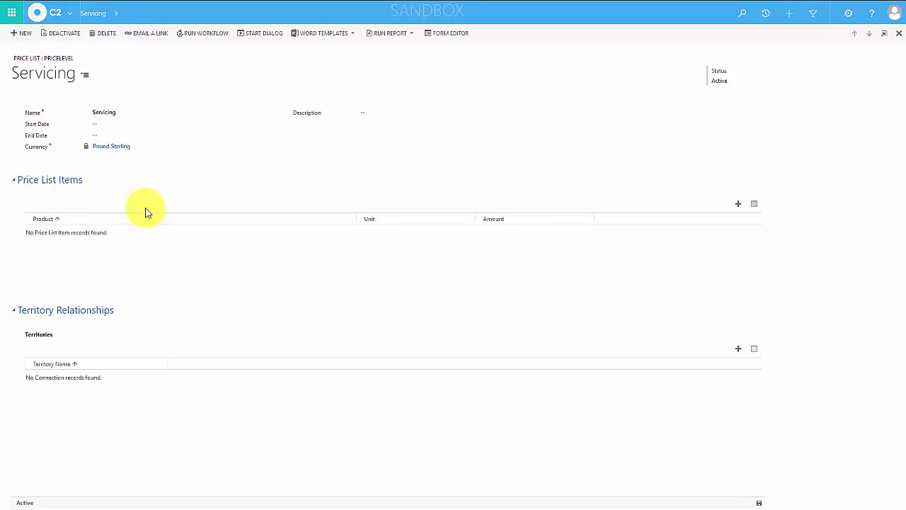
# - Start a new item on the Servicing price list, look up "gold" and assign the Gold Service product to it
pyautogui.click(737, 203)
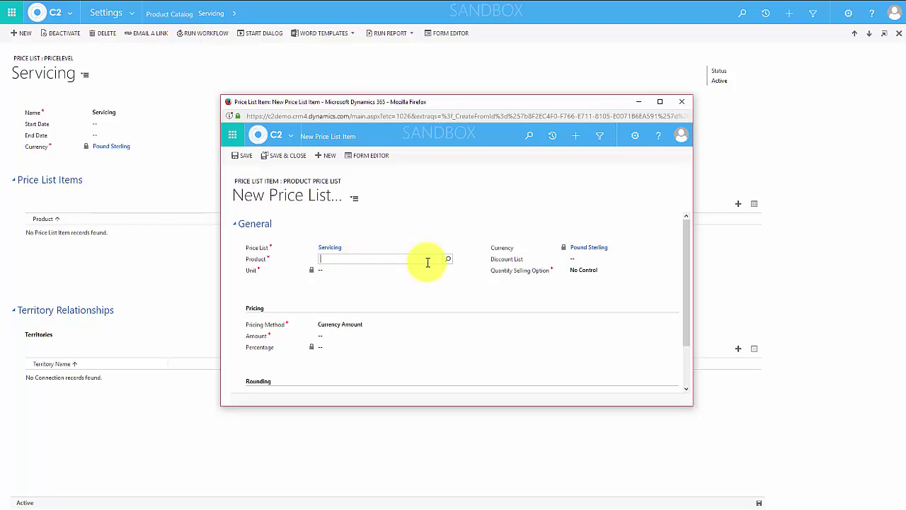
pyautogui.click(444, 261)
pyautogui.moveTo(449, 277); pyautogui.dragTo(448, 344)
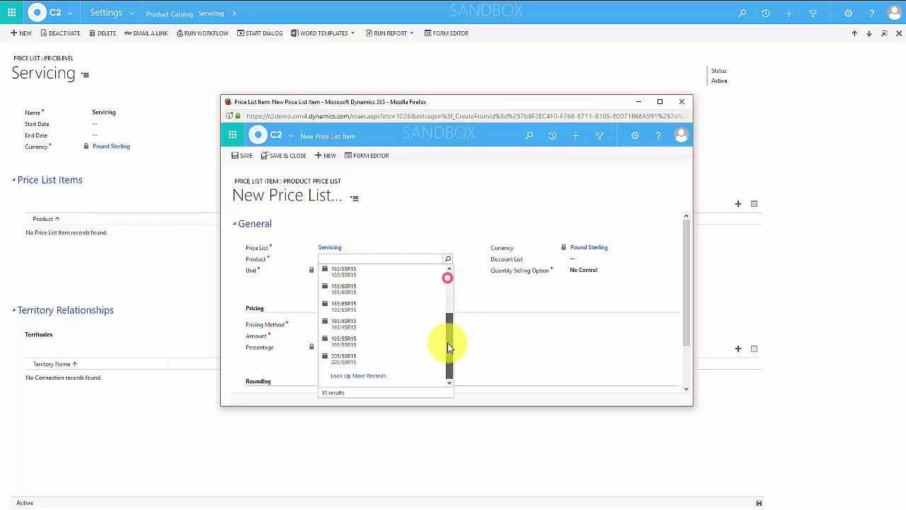
pyautogui.click(373, 382)
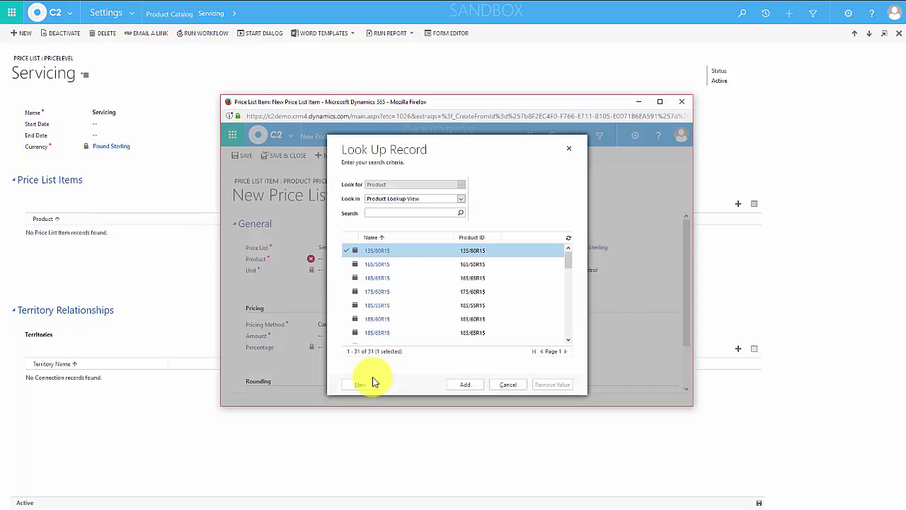
pyautogui.write('gold')
pyautogui.press('Return')
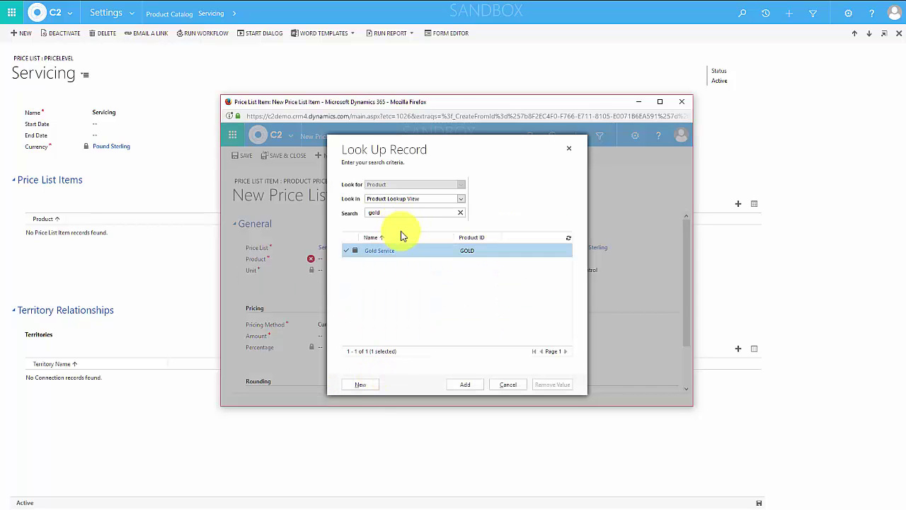
pyautogui.click(405, 250)
pyautogui.click(470, 386)
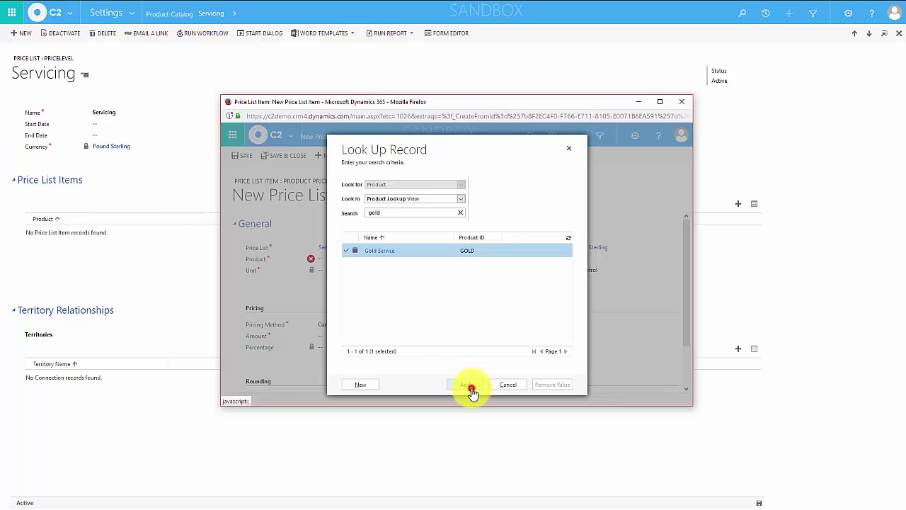
# - Set the Gold Service price list item's unit to Year and its amount to £80, and save and close it
pyautogui.click(344, 271)
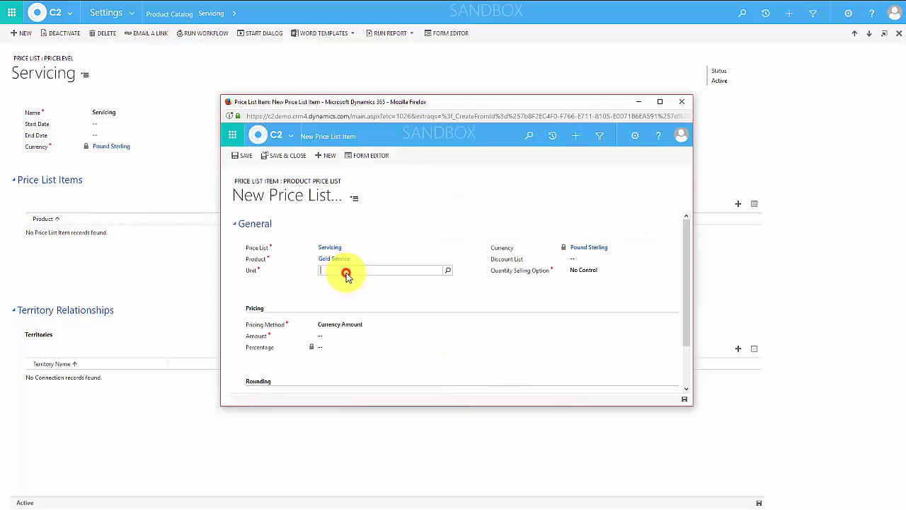
pyautogui.click(448, 276)
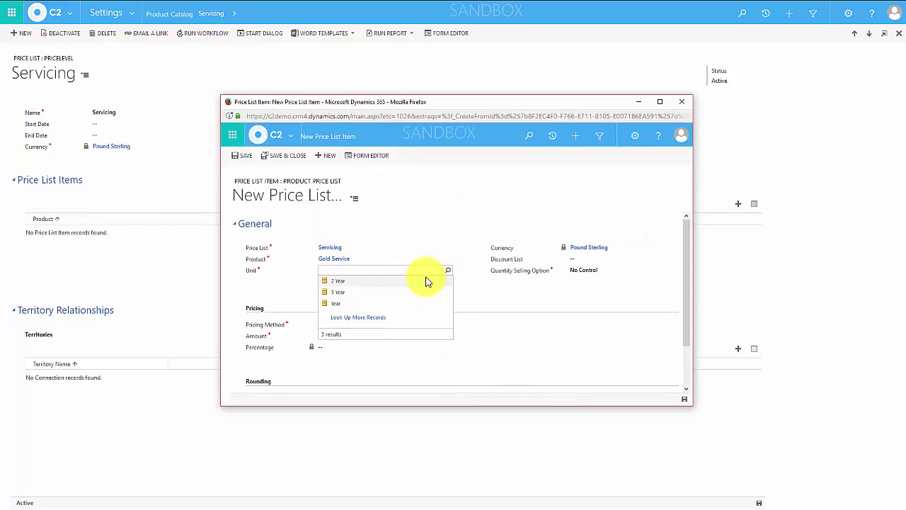
pyautogui.click(376, 315)
pyautogui.click(369, 303)
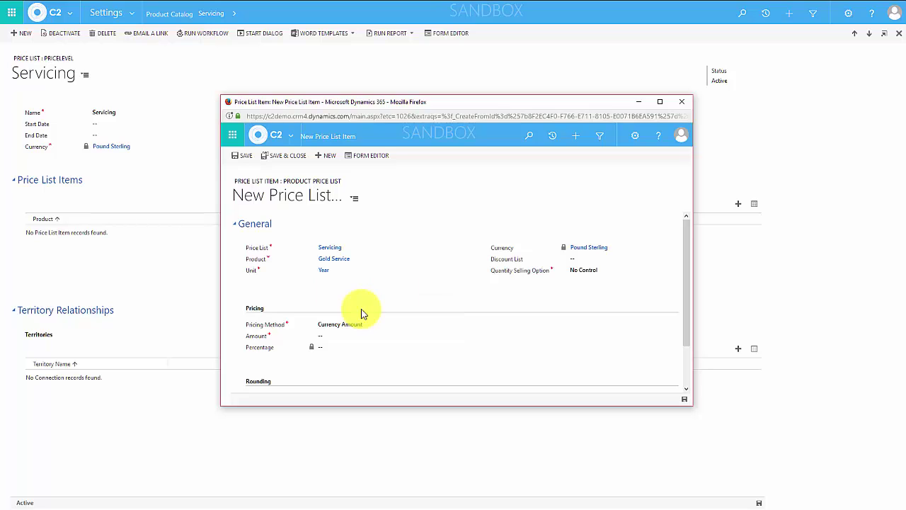
pyautogui.click(322, 337)
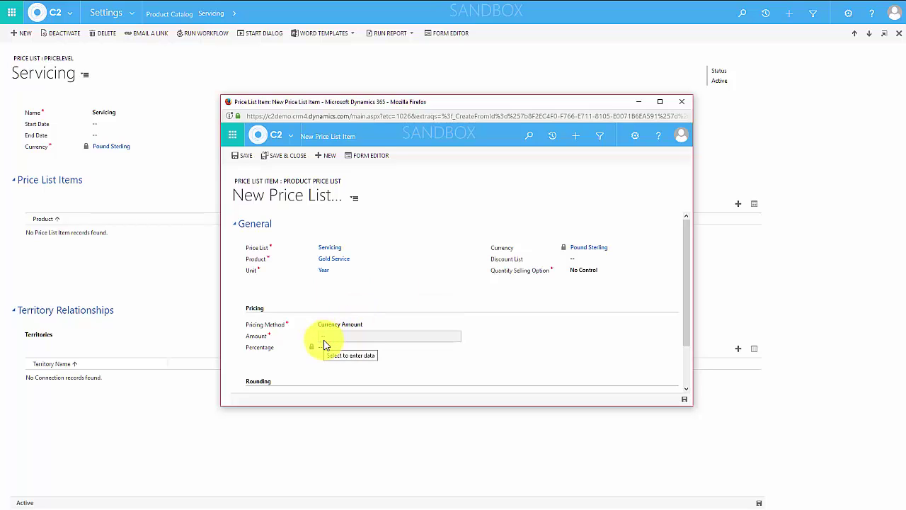
pyautogui.click(323, 340)
pyautogui.write('80')
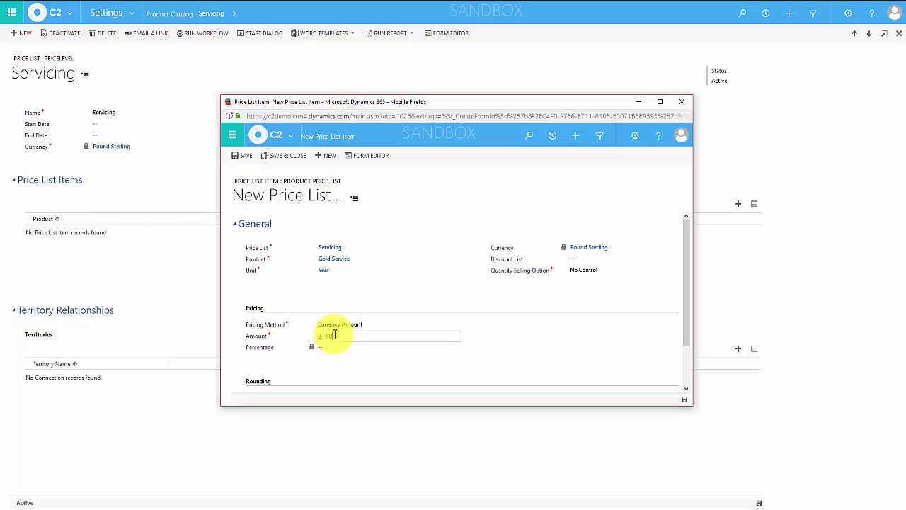
pyautogui.click(684, 399)
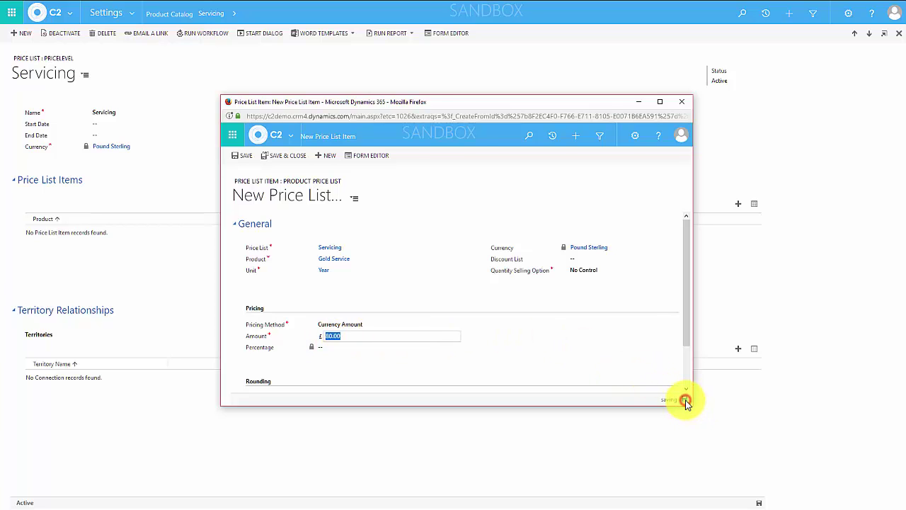
pyautogui.click(682, 102)
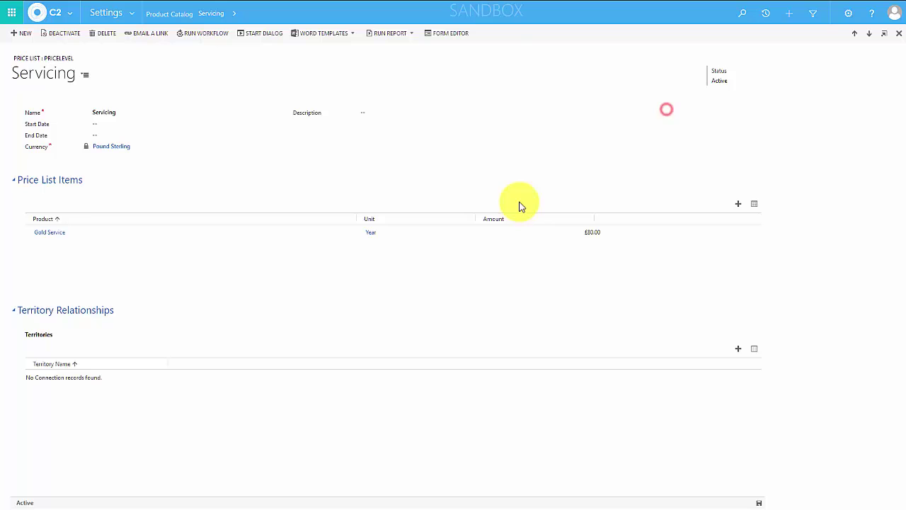
# - Add and save another Gold Service item on the Servicing price list with unit 2 Year and amount £150
pyautogui.click(736, 206)
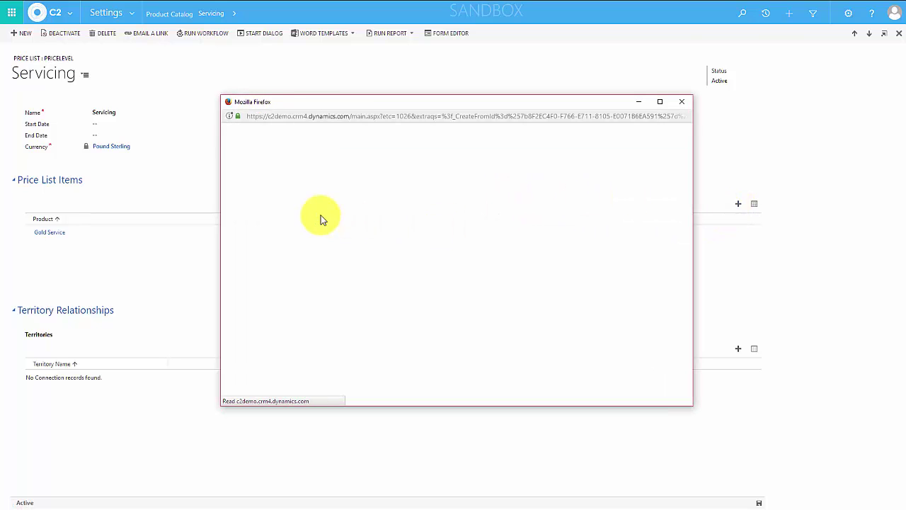
pyautogui.click(327, 261)
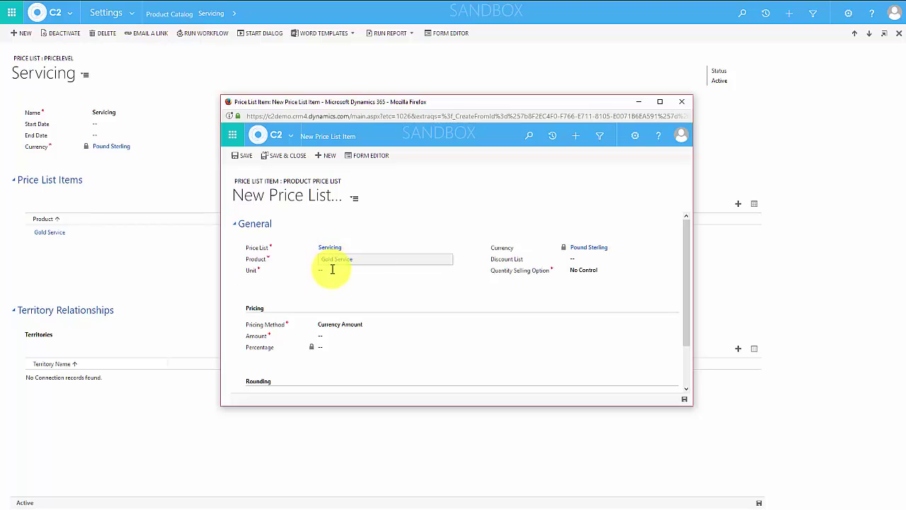
pyautogui.click(332, 272)
pyautogui.write('2 Year')
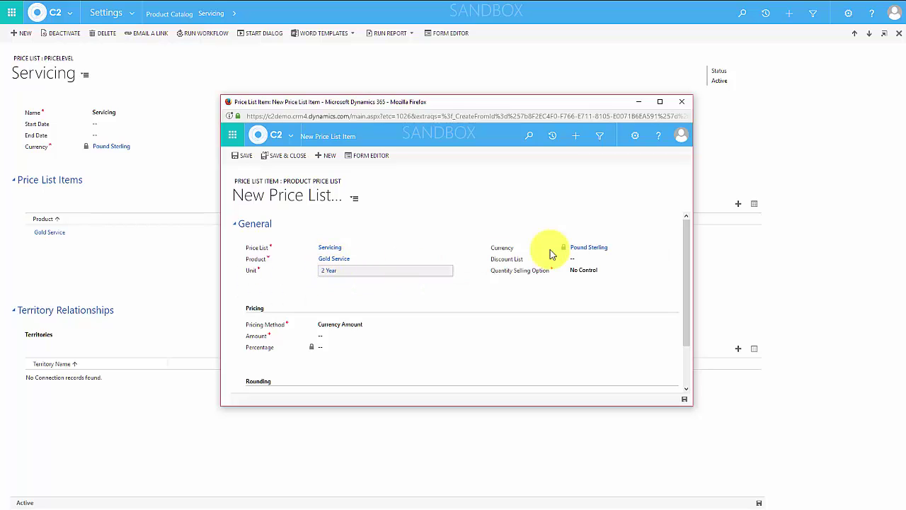
pyautogui.click(320, 336)
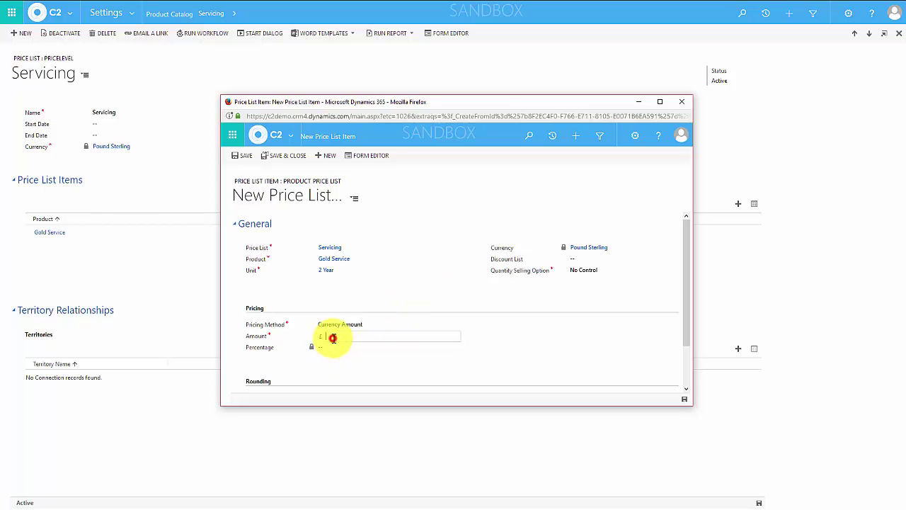
pyautogui.moveTo(485, 113); pyautogui.dragTo(366, 133)
pyautogui.write('150')
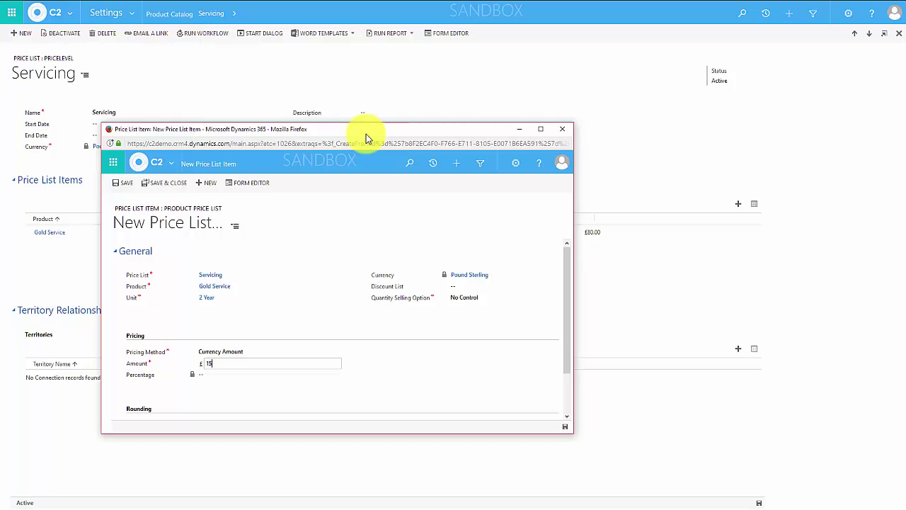
pyautogui.click(565, 425)
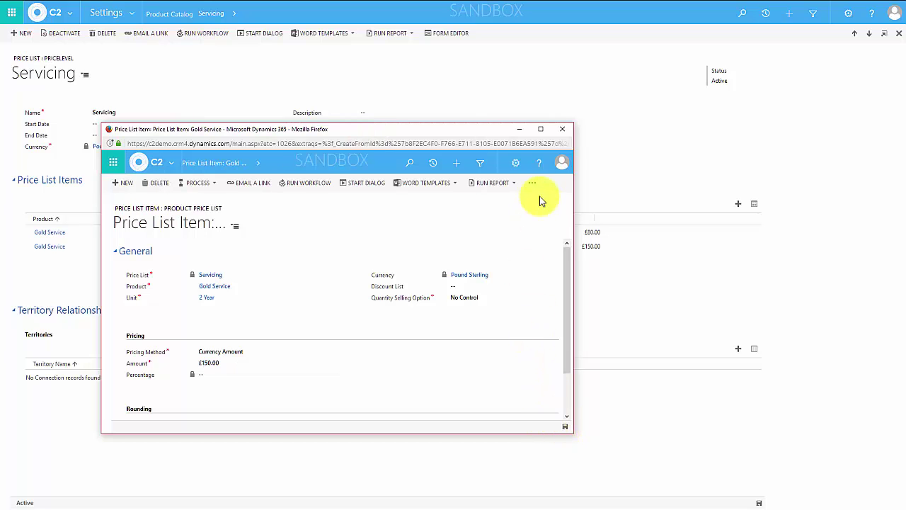
# - Close the saved 2 Year item and start another item on the Servicing price list
pyautogui.click(562, 128)
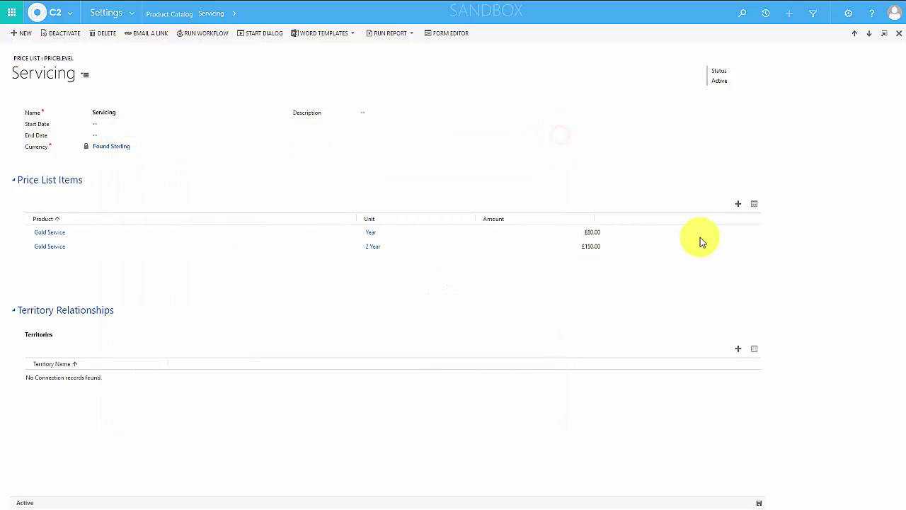
pyautogui.click(738, 207)
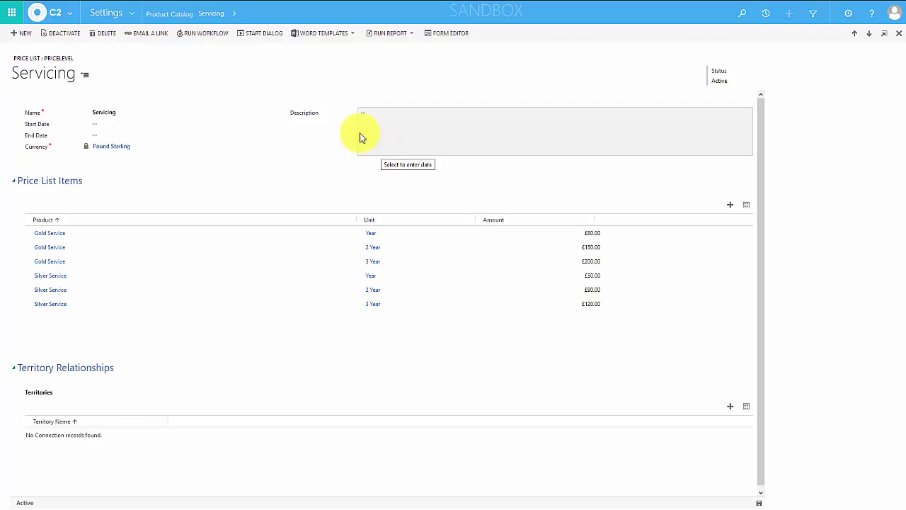
# - Go to the sales opportunities, open "Looking for some tyres" and review its product line items
pyautogui.click(131, 14)
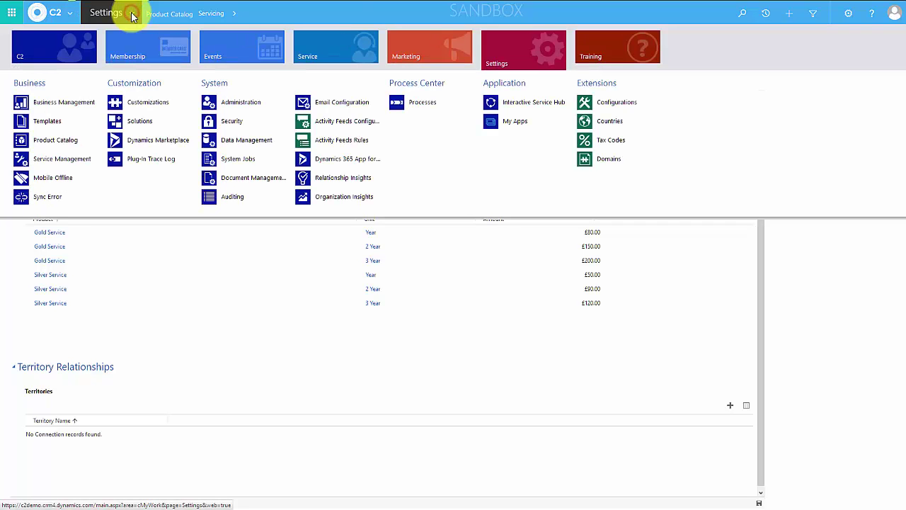
pyautogui.click(58, 47)
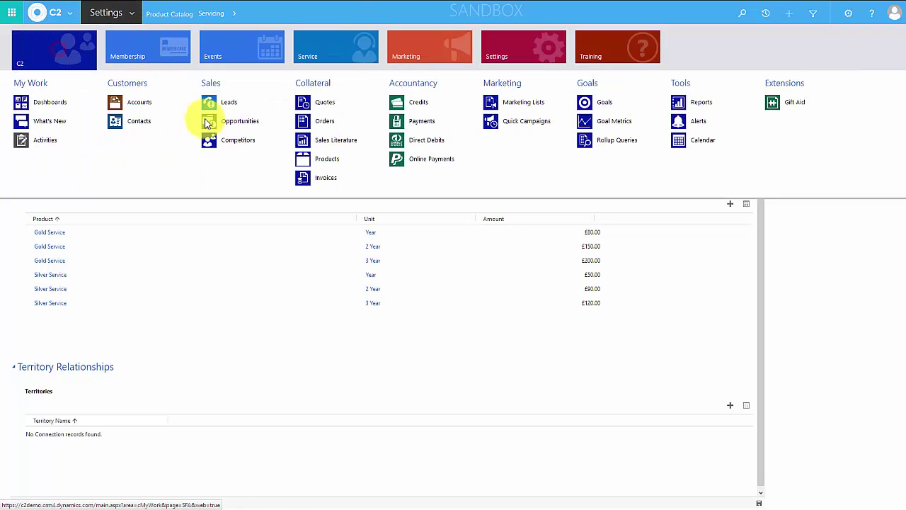
pyautogui.click(221, 124)
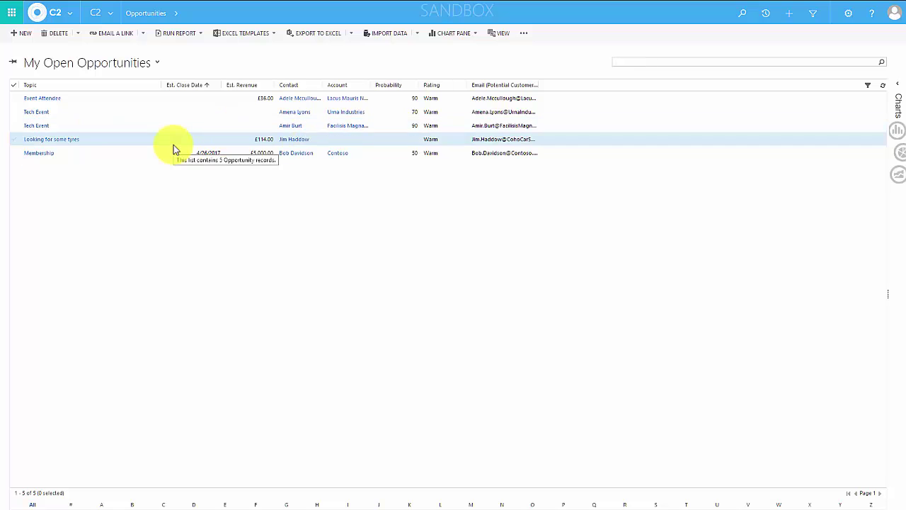
pyautogui.doubleClick(173, 146)
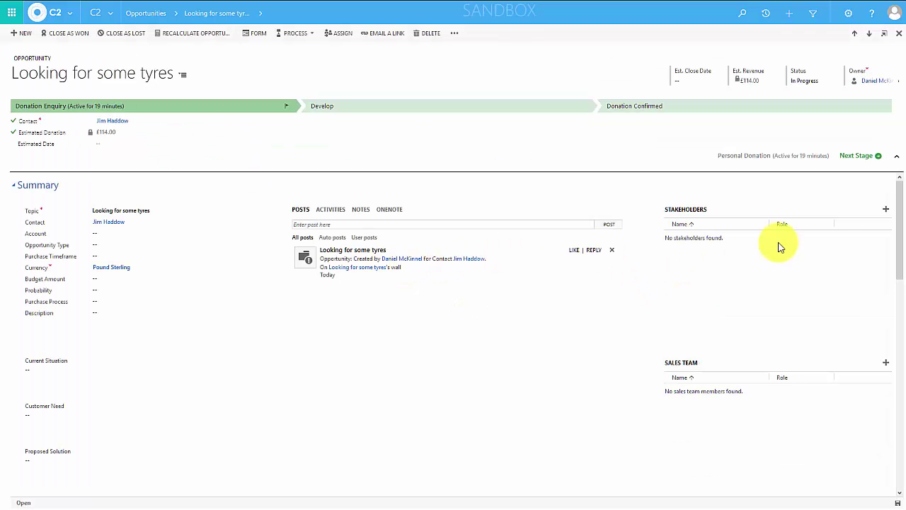
pyautogui.moveTo(898, 216); pyautogui.dragTo(896, 337)
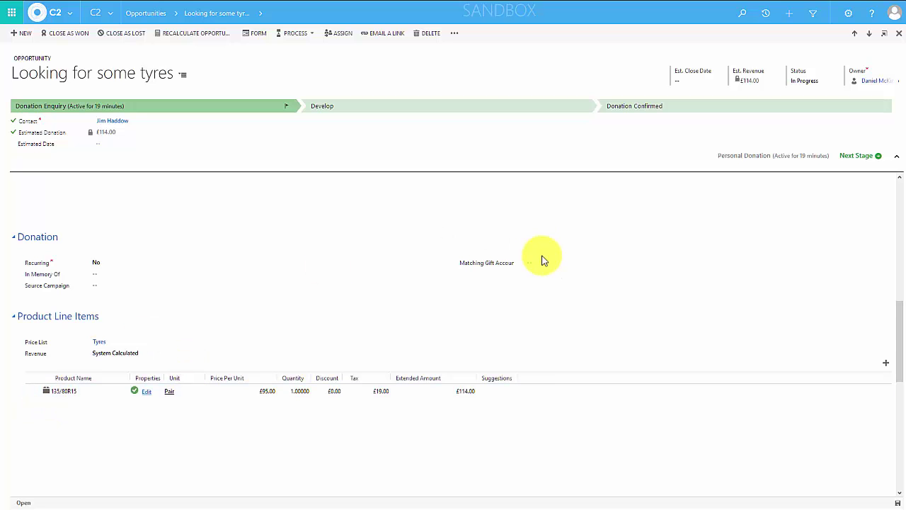
pyautogui.moveTo(895, 328); pyautogui.dragTo(886, 184)
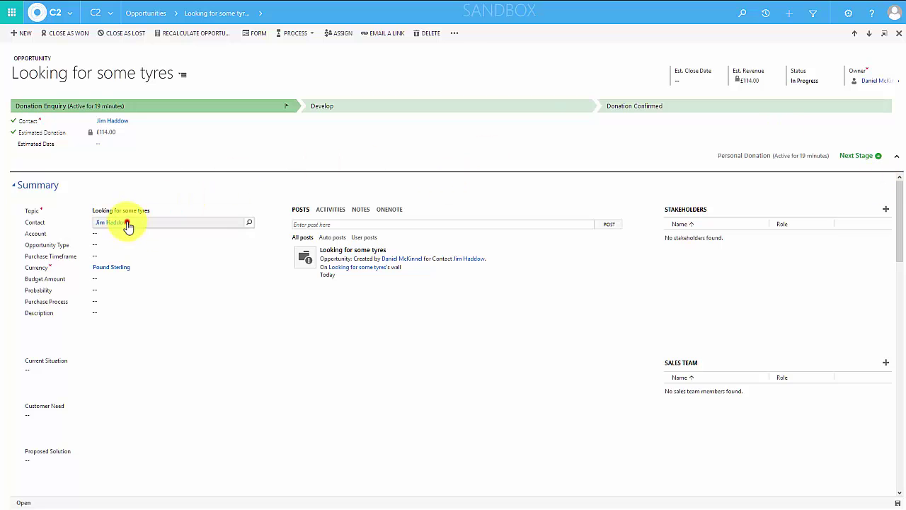
# - Open the opportunity's contact and create a new opportunity there with the topic "Seevice" and a budget amount of £150
pyautogui.click(128, 225)
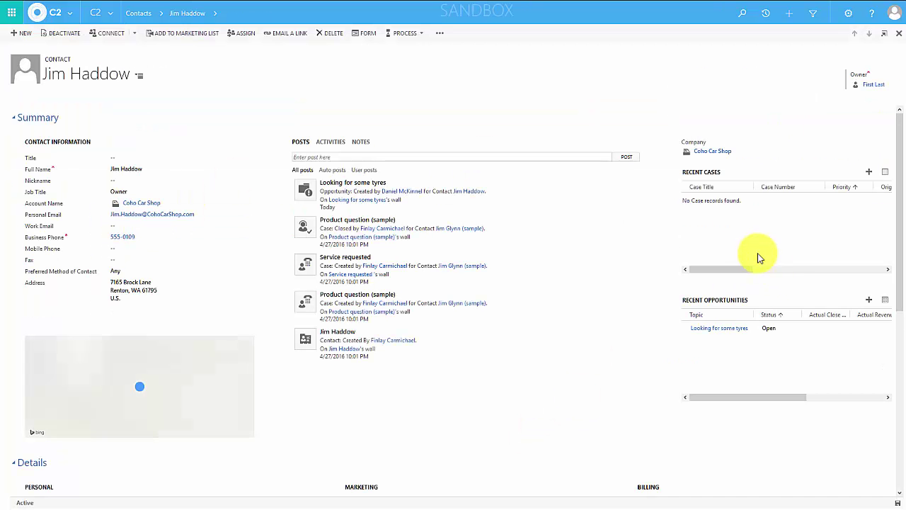
pyautogui.click(869, 301)
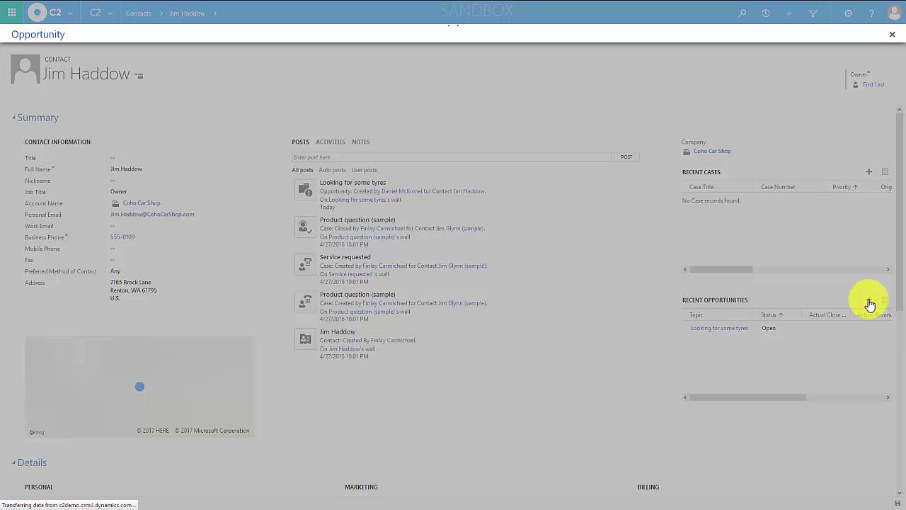
pyautogui.write('Seervice')
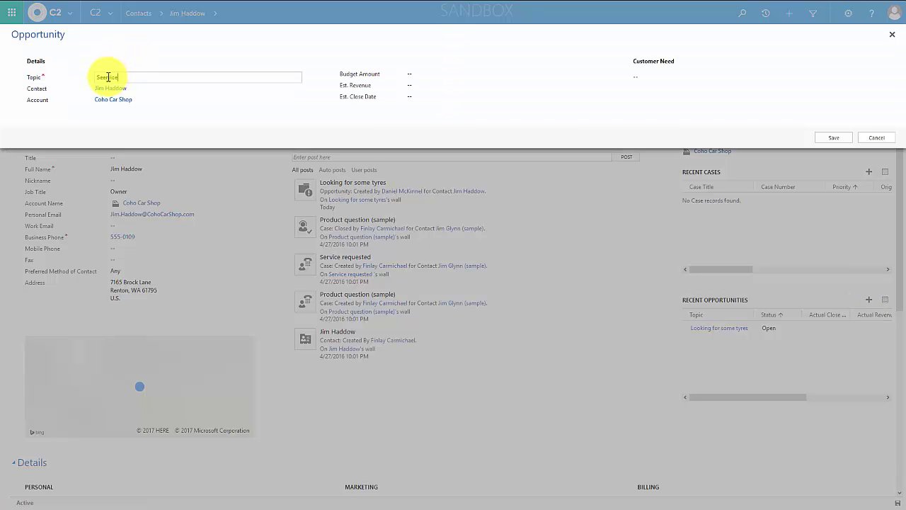
pyautogui.click(106, 77)
pyautogui.press('BackSpace')
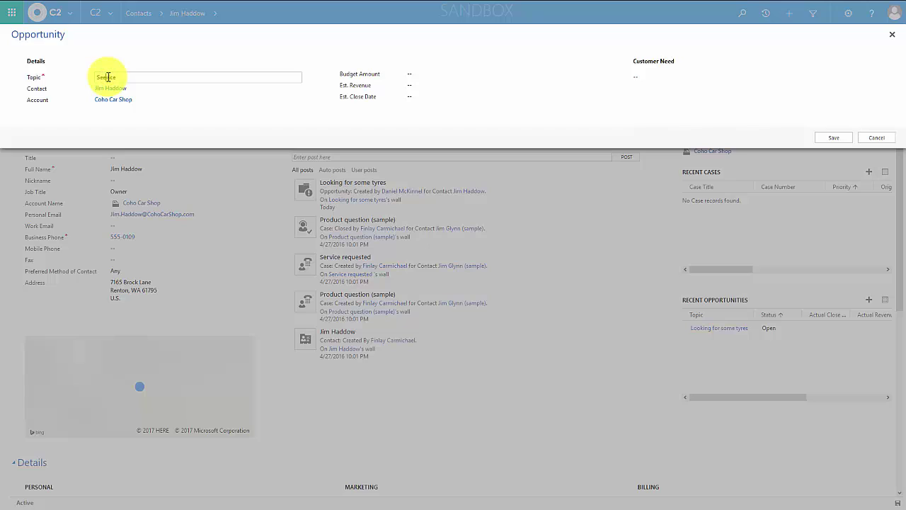
pyautogui.click(417, 73)
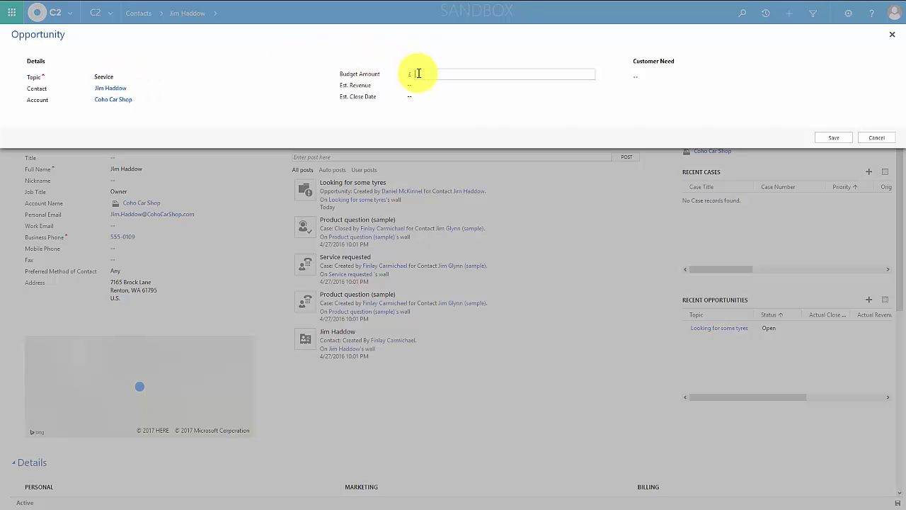
pyautogui.write('150')
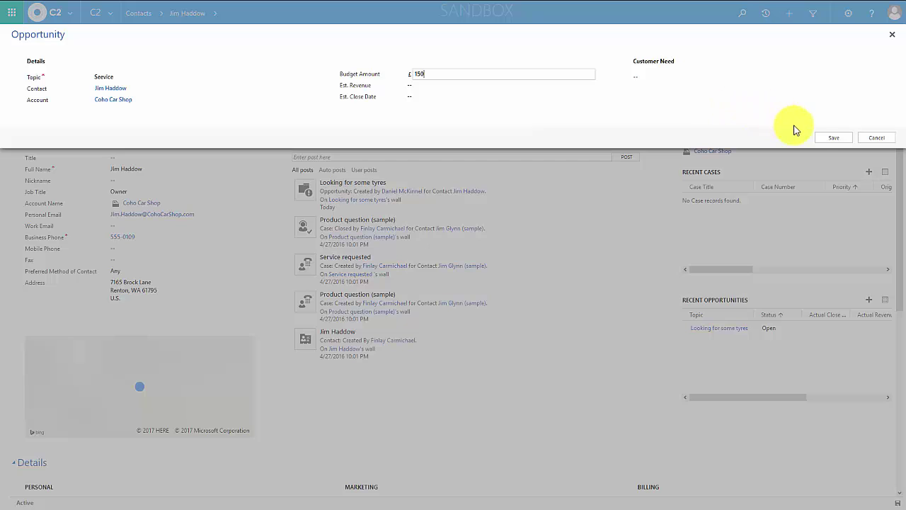
pyautogui.click(824, 139)
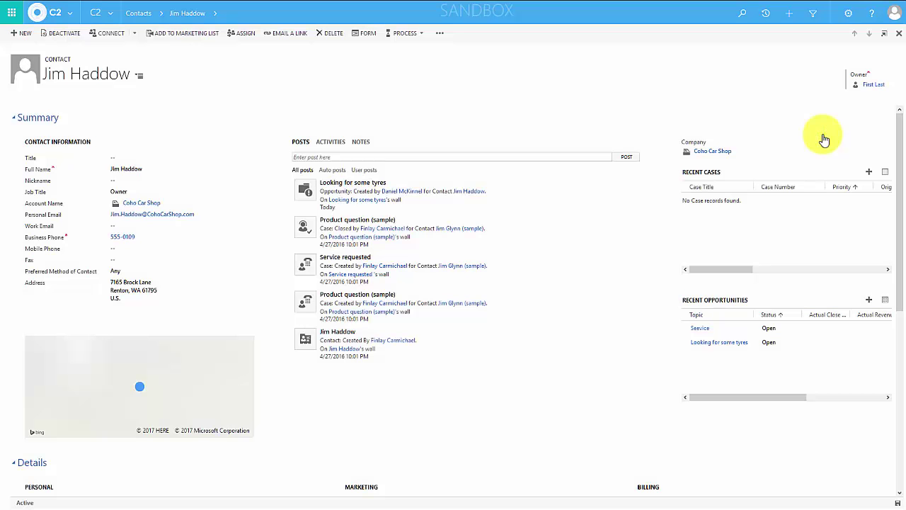
# - Open the new opportunity, look up "serv" to set its price list to Servicing, and set its revenue to System Calculated
pyautogui.doubleClick(718, 330)
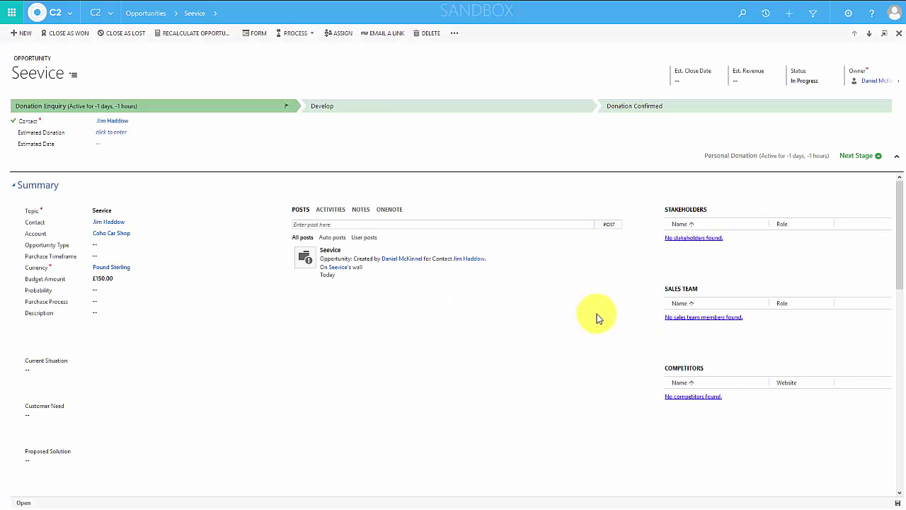
pyautogui.moveTo(901, 225); pyautogui.dragTo(900, 347)
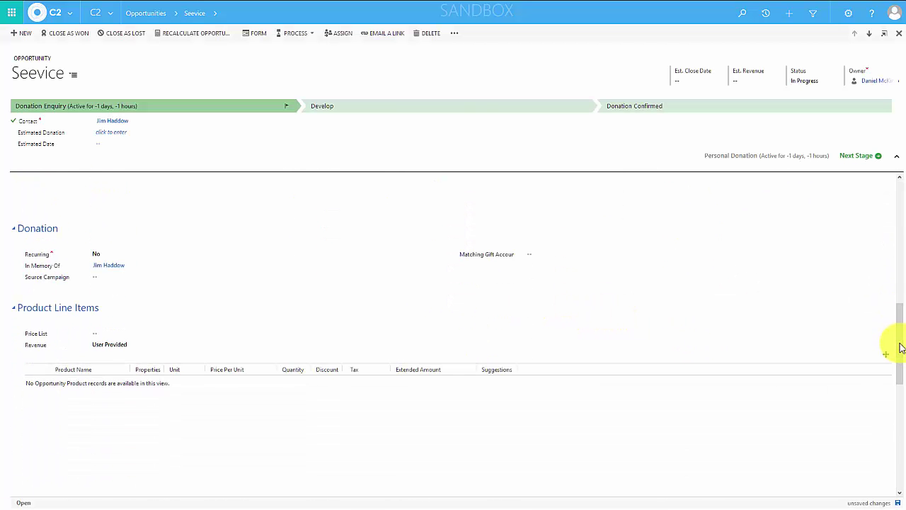
pyautogui.click(132, 333)
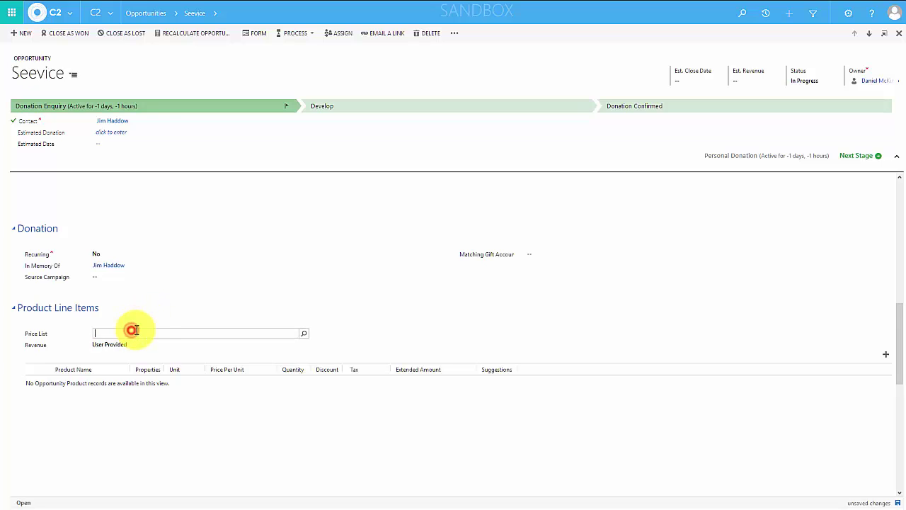
pyautogui.click(303, 335)
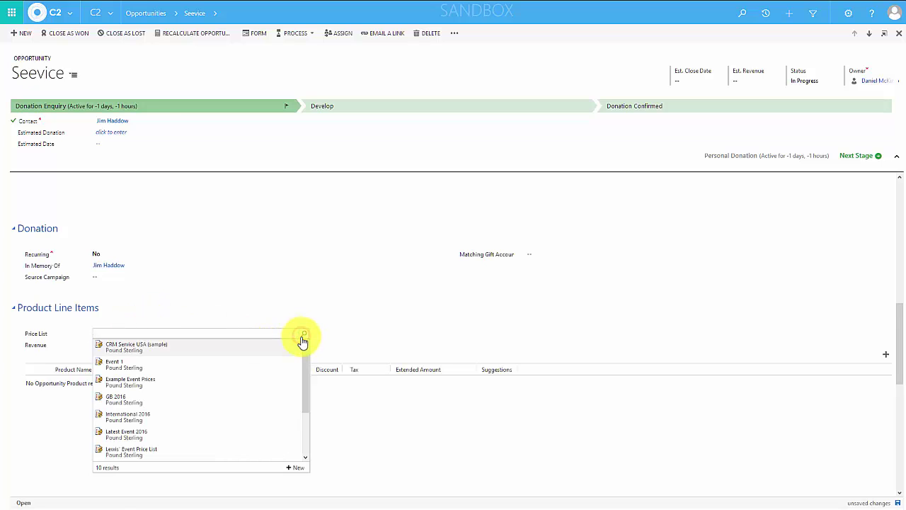
pyautogui.click(238, 334)
pyautogui.write('serv')
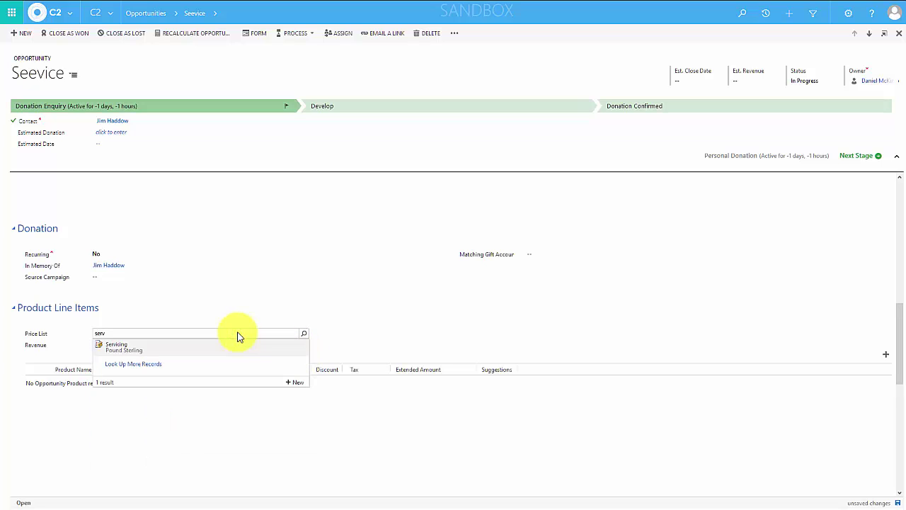
pyautogui.click(190, 348)
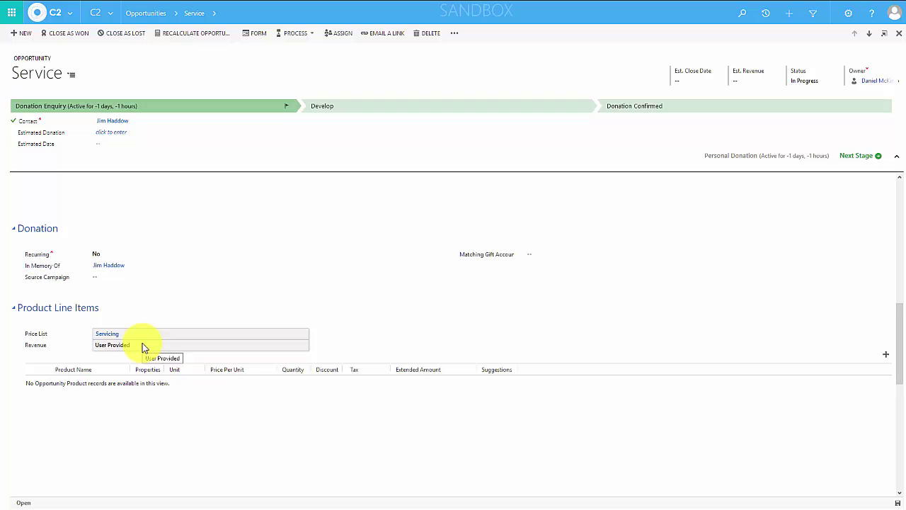
pyautogui.click(143, 347)
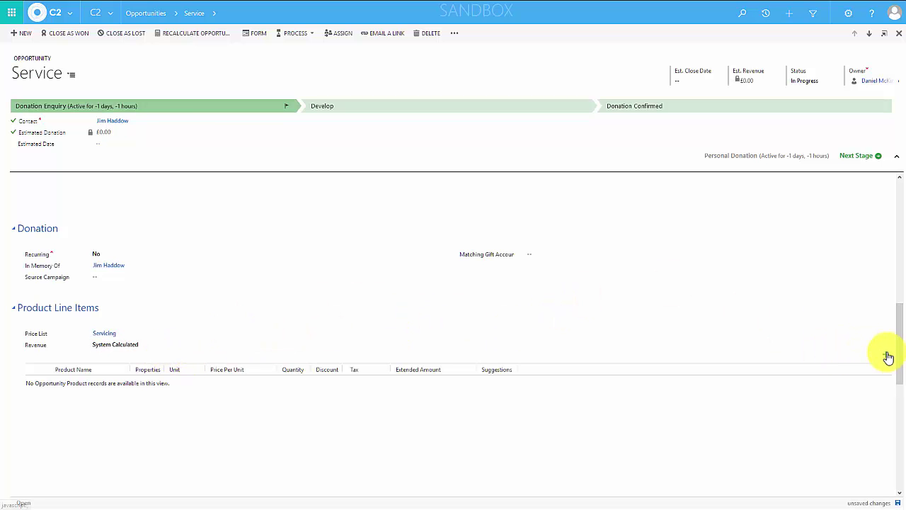
# - Add the existing product Gold Service with unit 2 Year to the Service opportunity's product line items
pyautogui.click(886, 356)
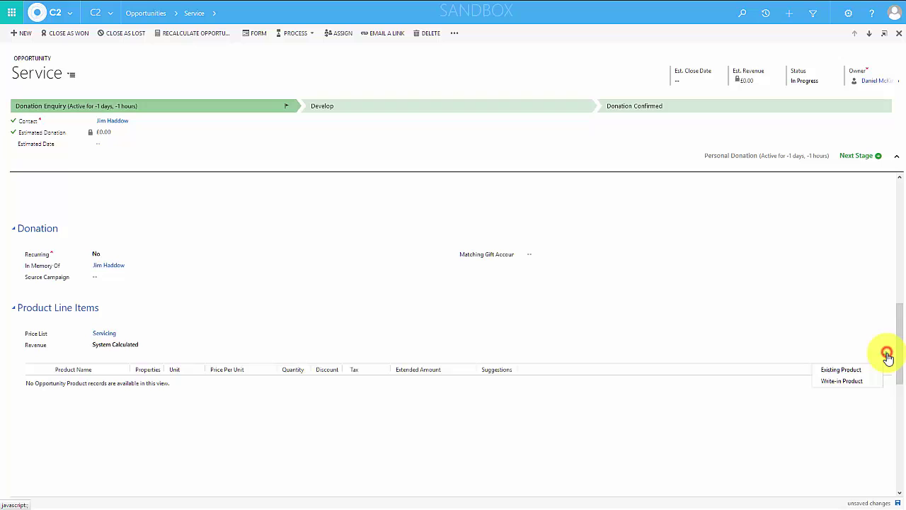
pyautogui.click(841, 370)
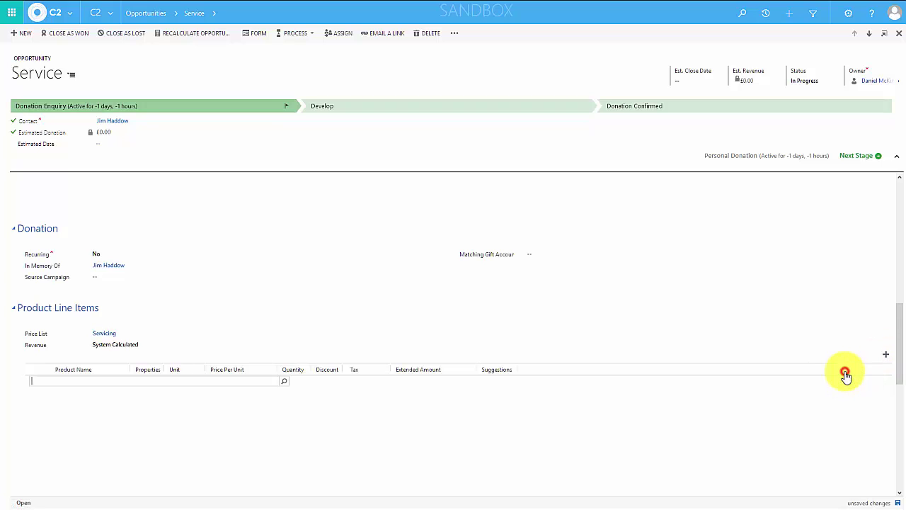
pyautogui.click(285, 382)
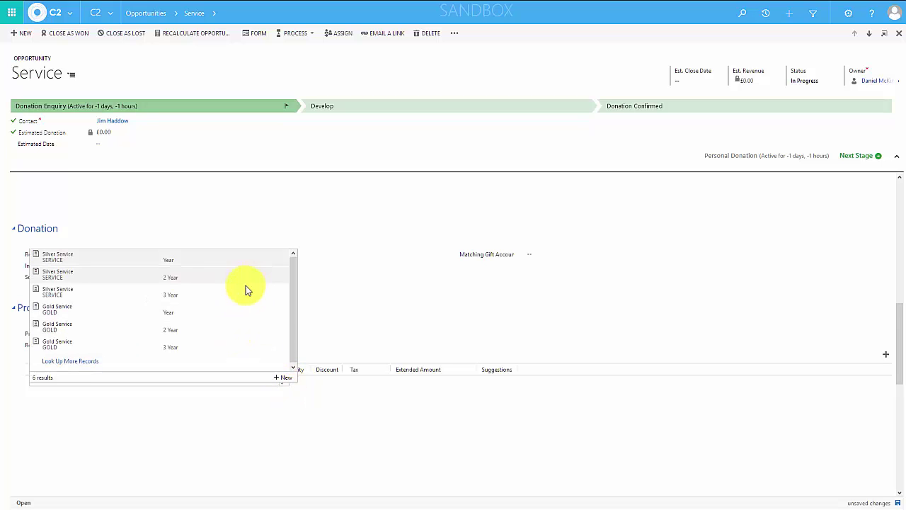
pyautogui.click(240, 325)
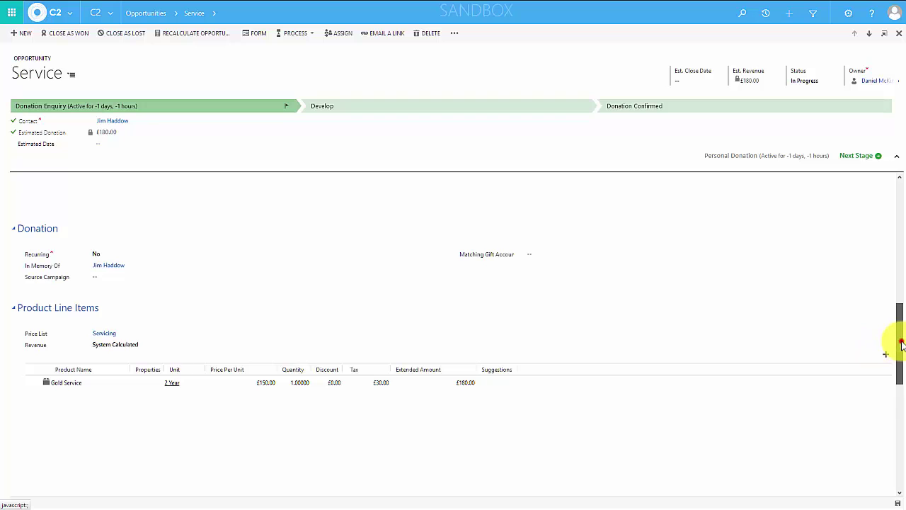
# - Create a new quote from the Service opportunity and close the quote window
pyautogui.moveTo(900, 343); pyautogui.dragTo(900, 363)
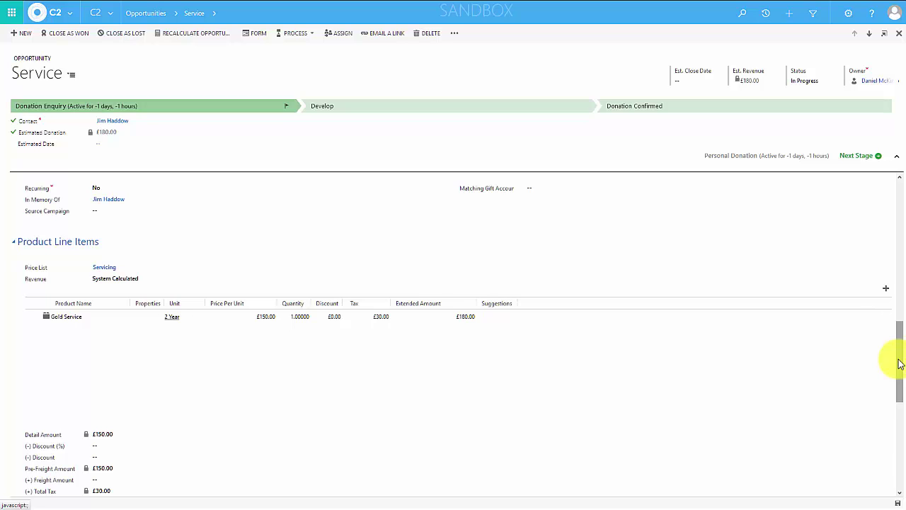
pyautogui.moveTo(900, 363); pyautogui.dragTo(900, 419)
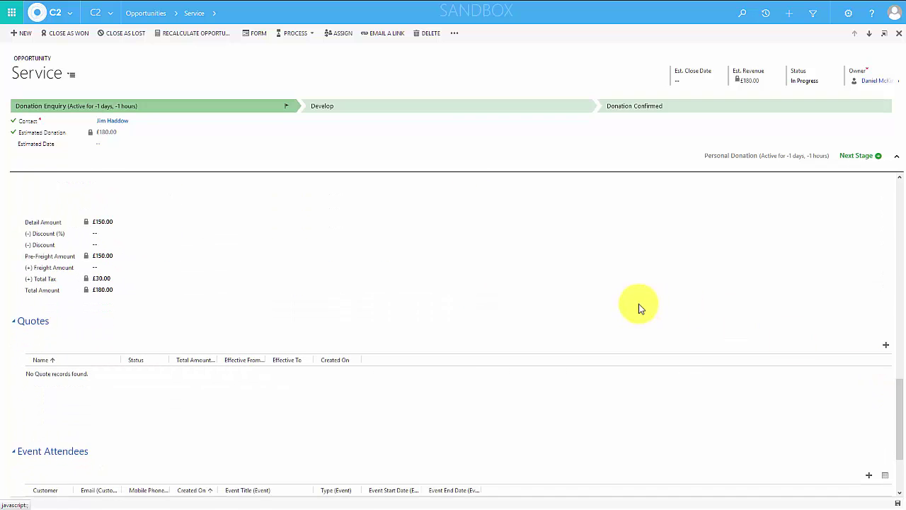
pyautogui.click(886, 348)
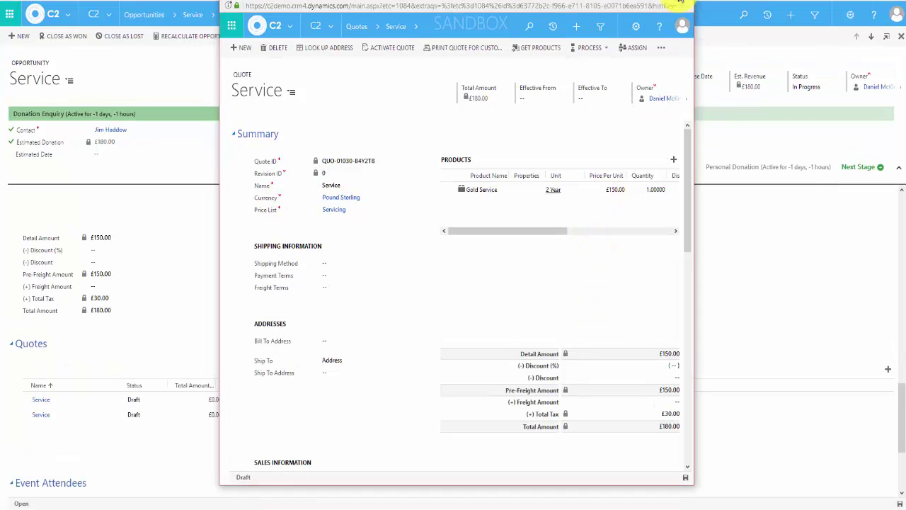
pyautogui.click(679, 3)
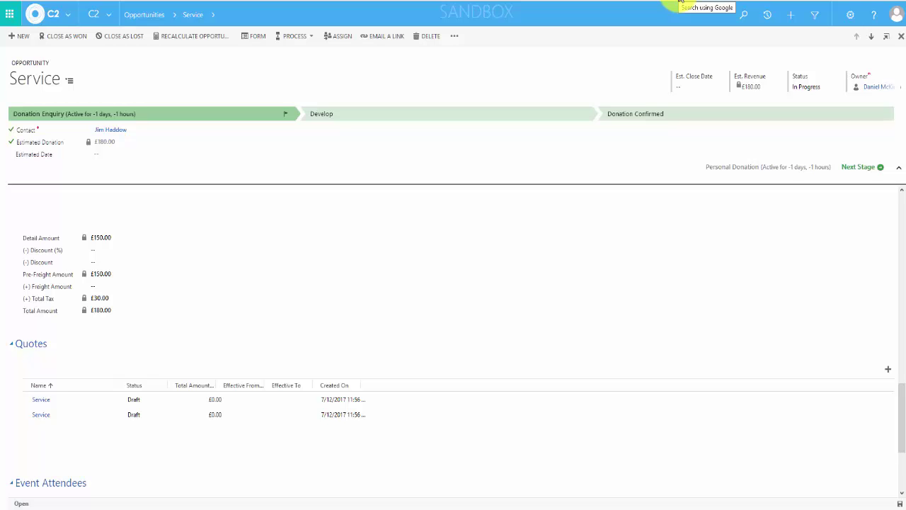
# - Open the contact's recent opportunity "Looking for some tyres" and delete its 135/80R15 product line item
pyautogui.click(11, 5)
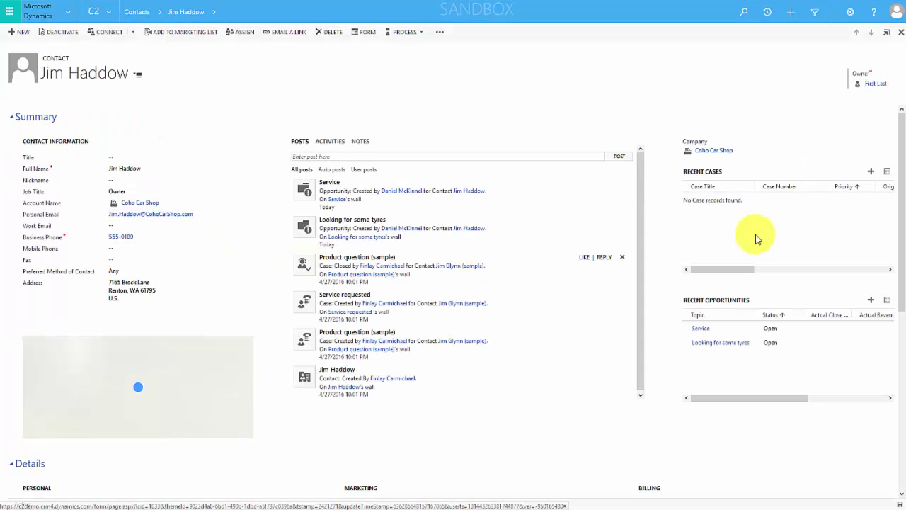
pyautogui.click(784, 345)
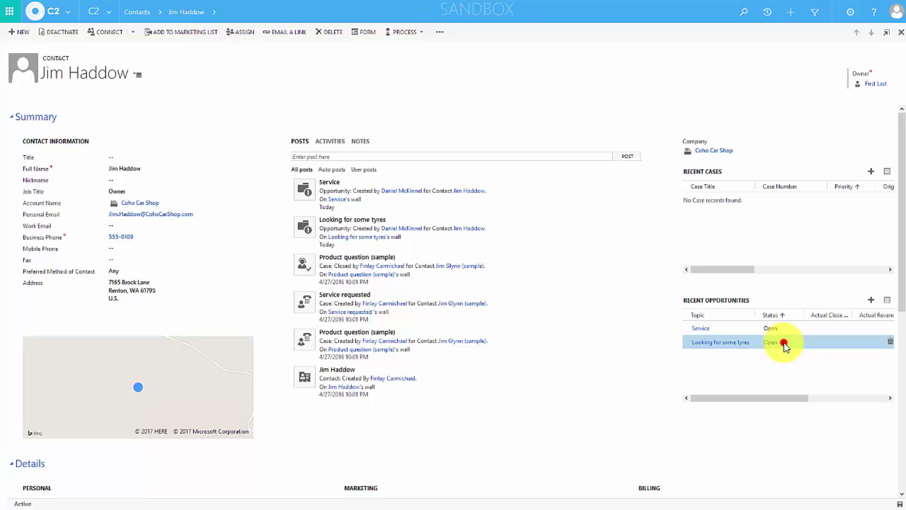
pyautogui.click(784, 342)
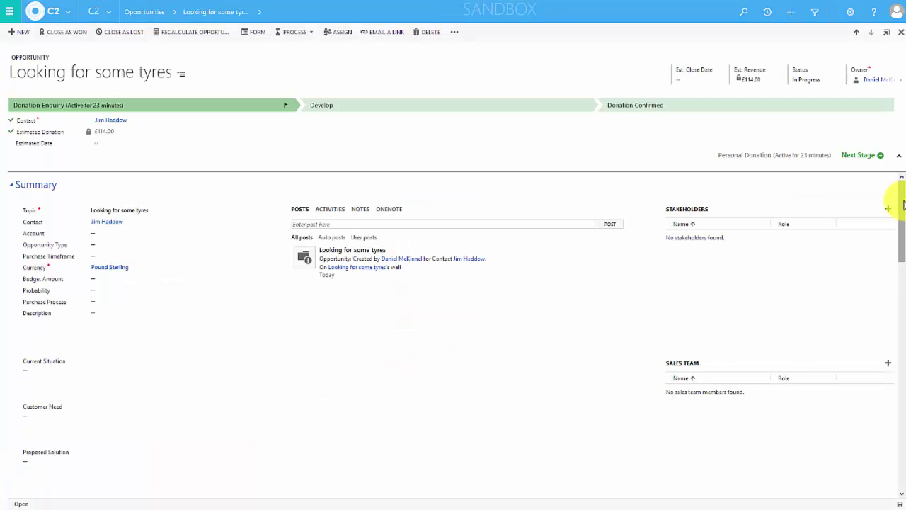
pyautogui.moveTo(903, 205); pyautogui.dragTo(903, 330)
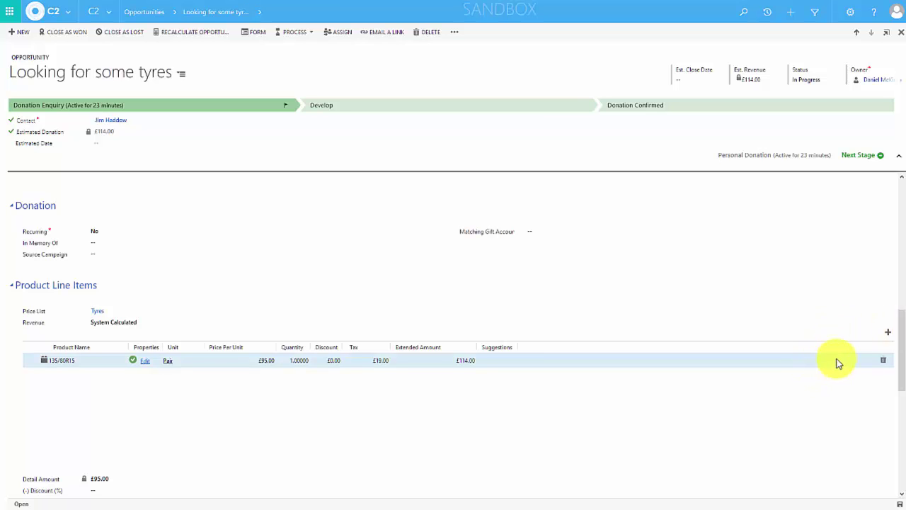
pyautogui.click(882, 360)
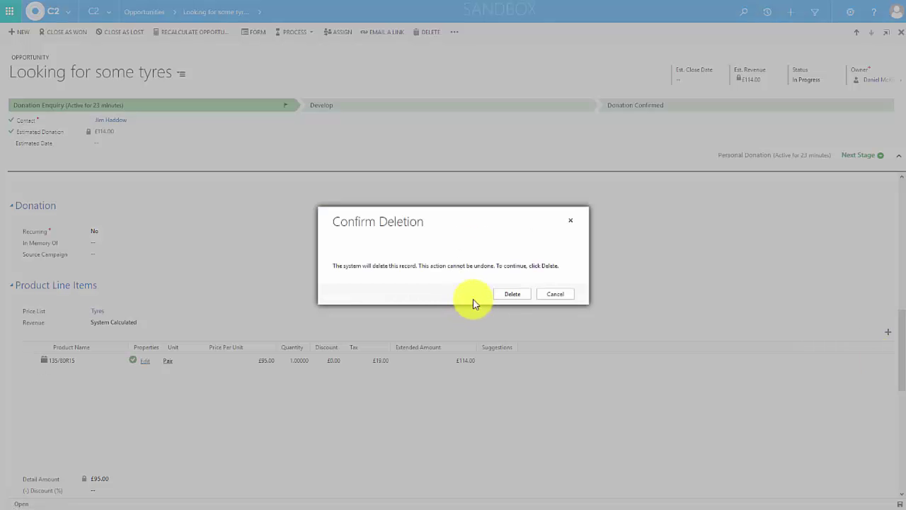
pyautogui.click(504, 296)
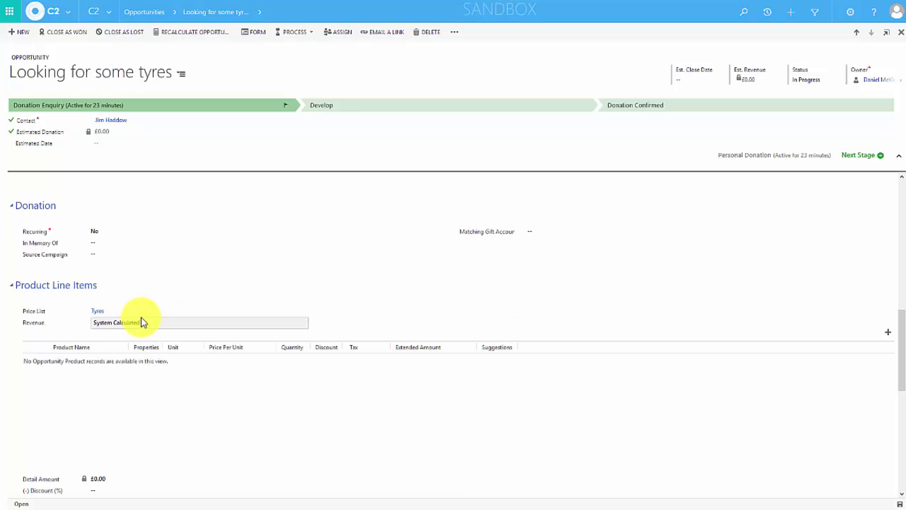
# - Add the existing product 135/80R15 with unit Pair to the tyre opportunity's product line items
pyautogui.click(887, 335)
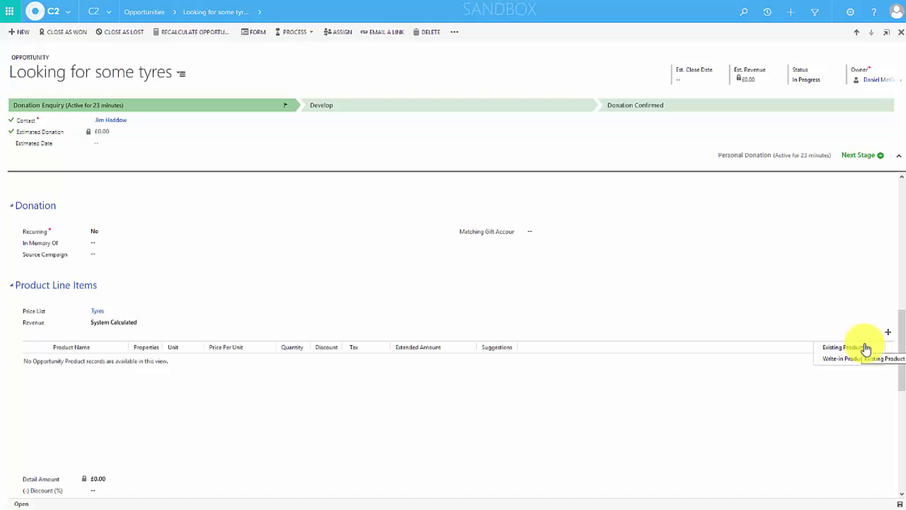
pyautogui.click(865, 348)
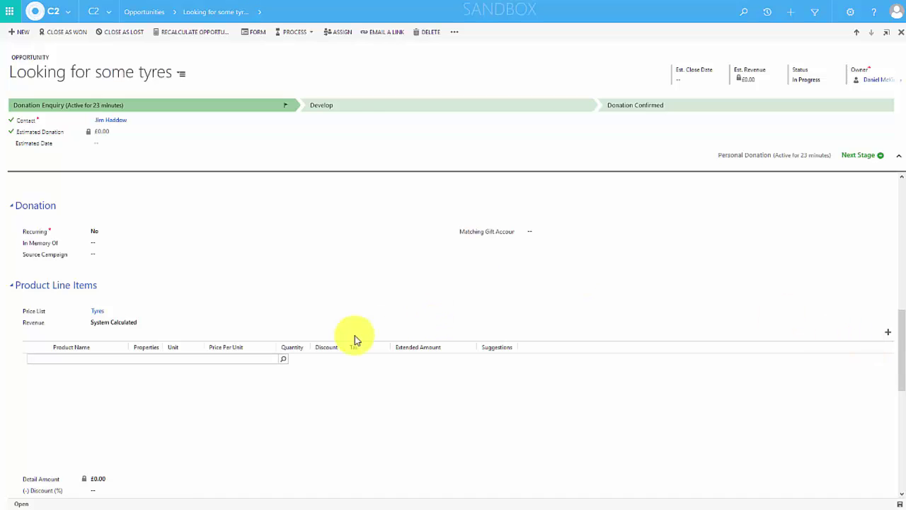
pyautogui.click(283, 359)
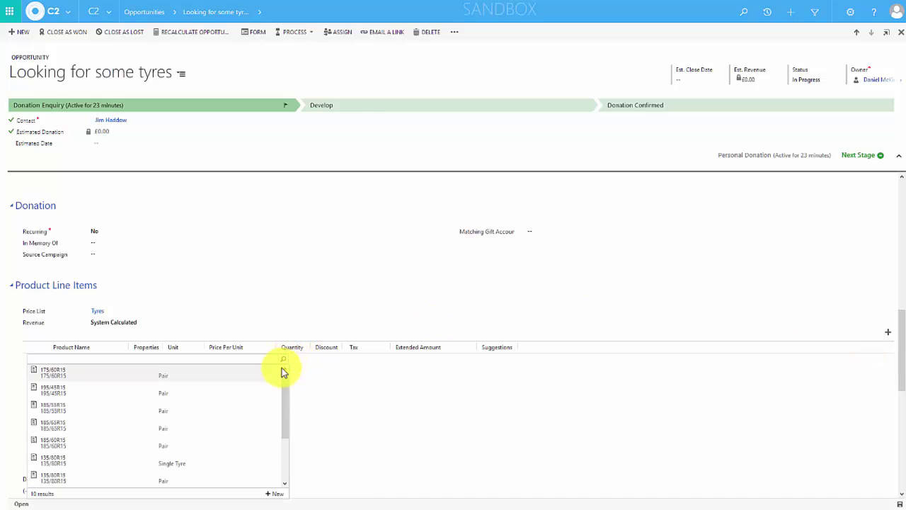
pyautogui.click(192, 479)
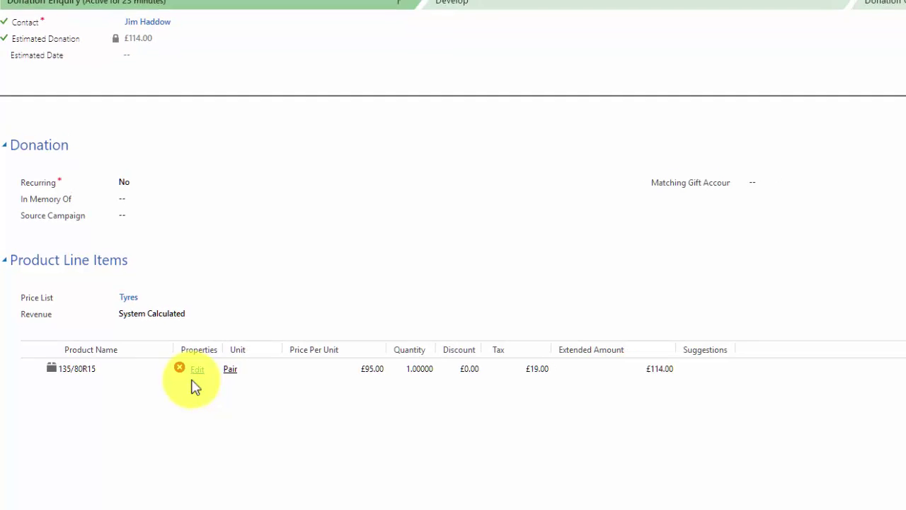
# - Set the 135/80R15 line item's properties to Fuel Efficiency Any and Wet Grip B
pyautogui.click(202, 373)
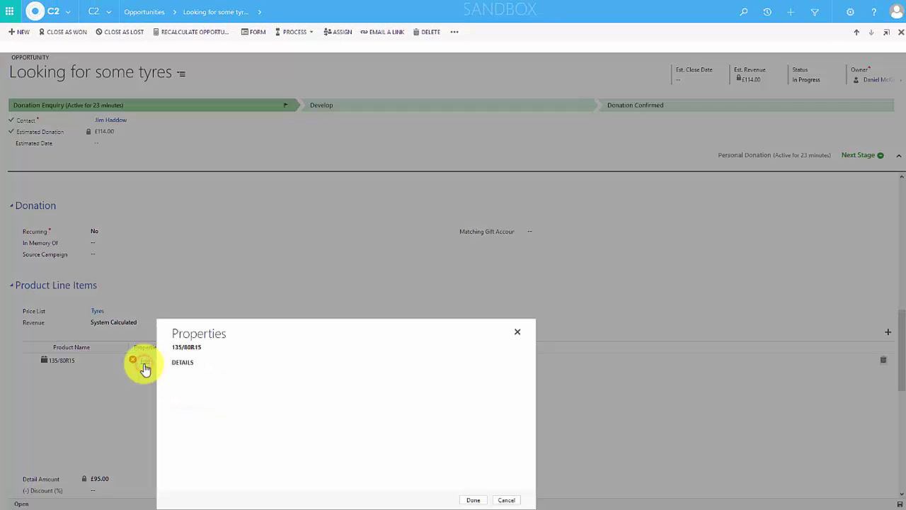
pyautogui.click(355, 389)
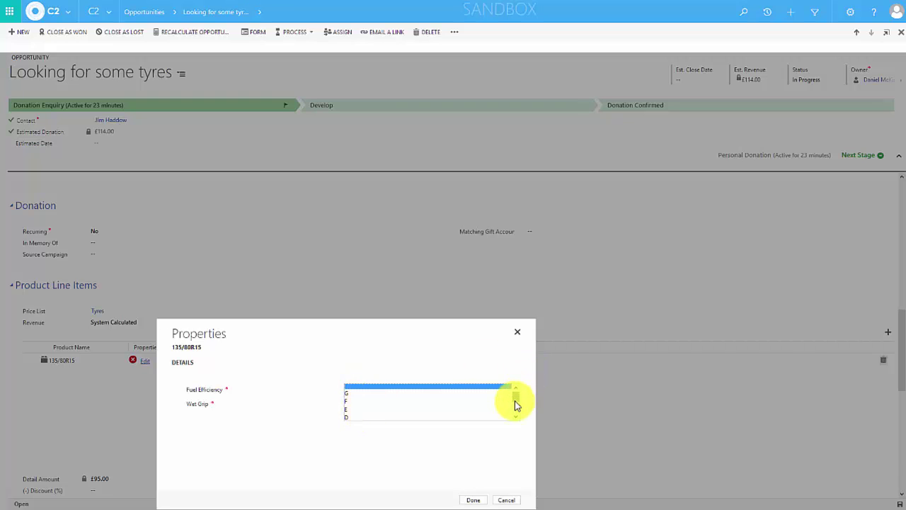
pyautogui.scroll(-3, 515, 405)
pyautogui.click(474, 418)
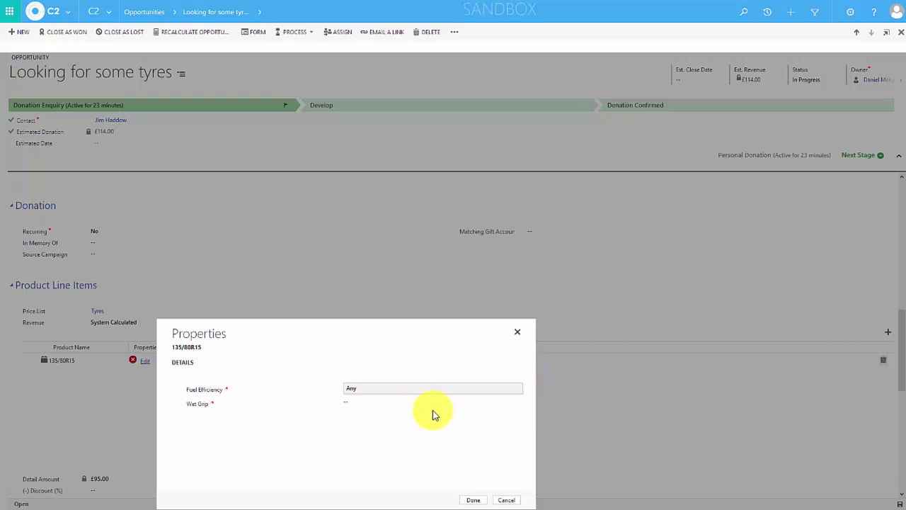
pyautogui.click(383, 402)
pyautogui.click(376, 415)
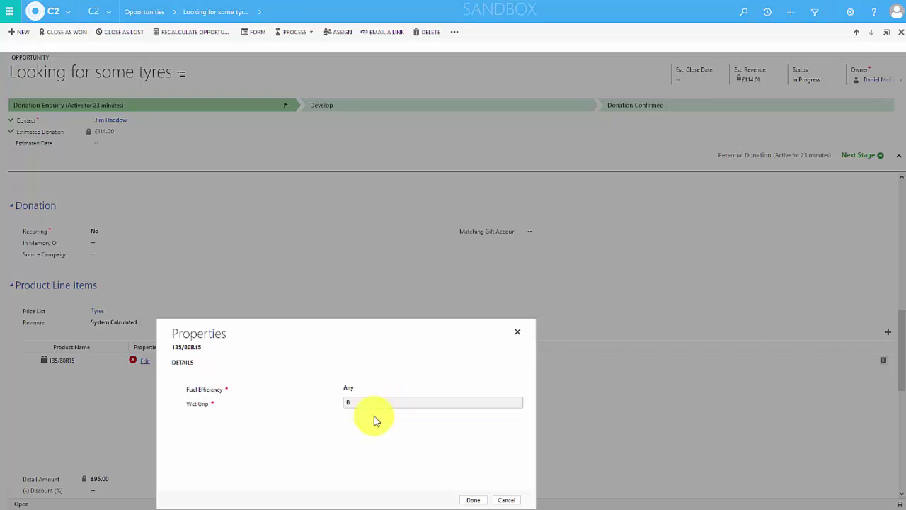
pyautogui.click(472, 499)
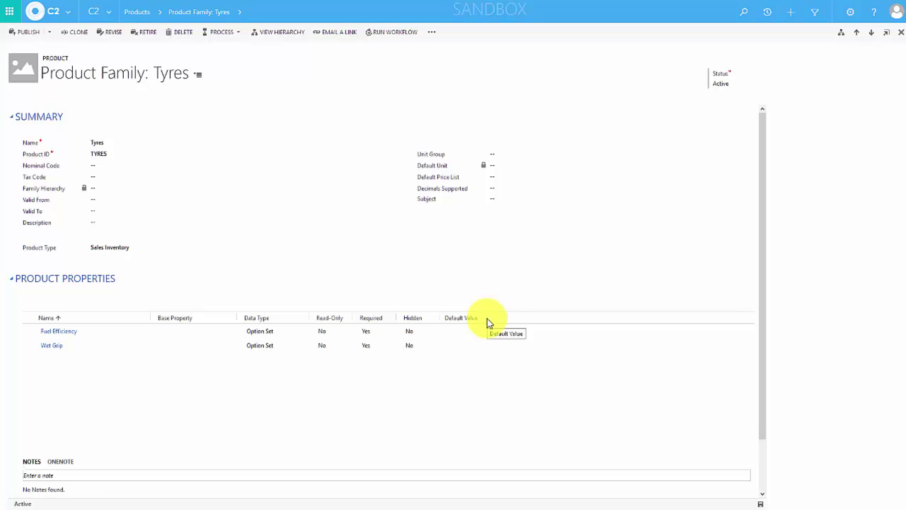
# - Clone the Tyres product family and rename the copy Tyres-1
pyautogui.click(68, 34)
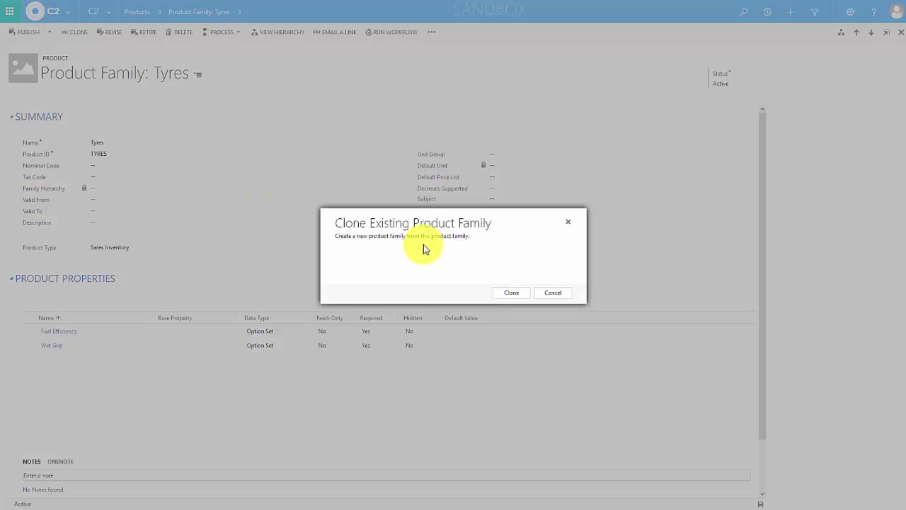
pyautogui.click(512, 293)
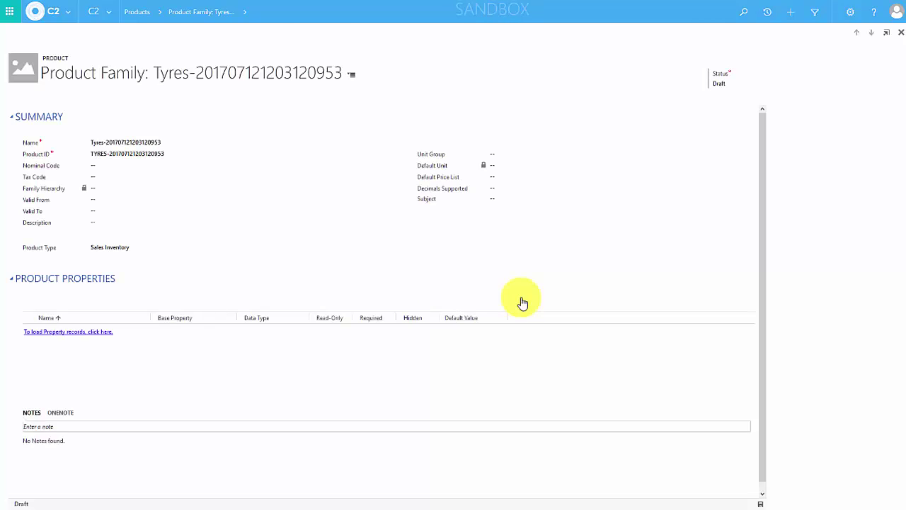
pyautogui.click(184, 146)
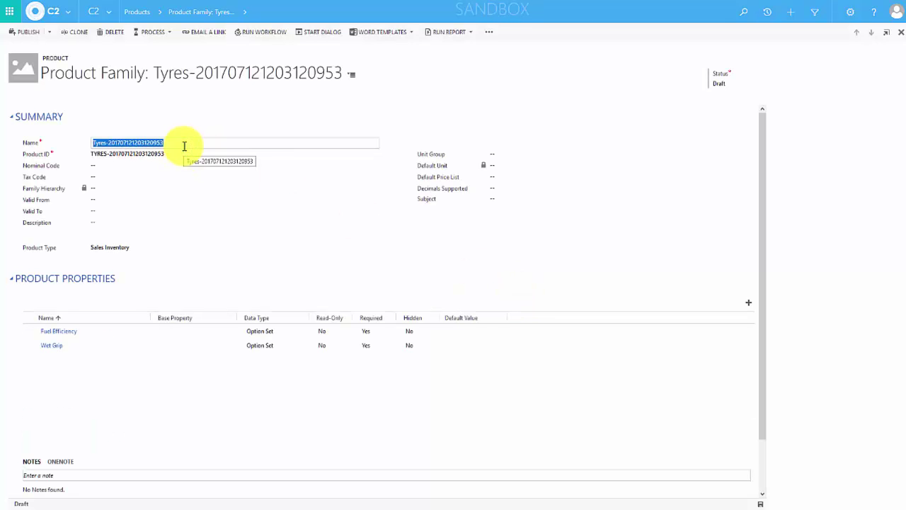
pyautogui.click(184, 146)
pyautogui.press('BackSpace')
pyautogui.press('BackSpace')
pyautogui.press('BackSpace')
pyautogui.press('BackSpace')
pyautogui.press('BackSpace')
pyautogui.press('BackSpace')
pyautogui.press('BackSpace')
pyautogui.press('BackSpace')
pyautogui.press('BackSpace')
pyautogui.press('BackSpace')
pyautogui.press('BackSpace')
pyautogui.press('BackSpace')
pyautogui.press('BackSpace')
pyautogui.press('BackSpace')
pyautogui.press('BackSpace')
pyautogui.press('BackSpace')
pyautogui.press('BackSpace')
pyautogui.press('BackSpace')
pyautogui.write('1')
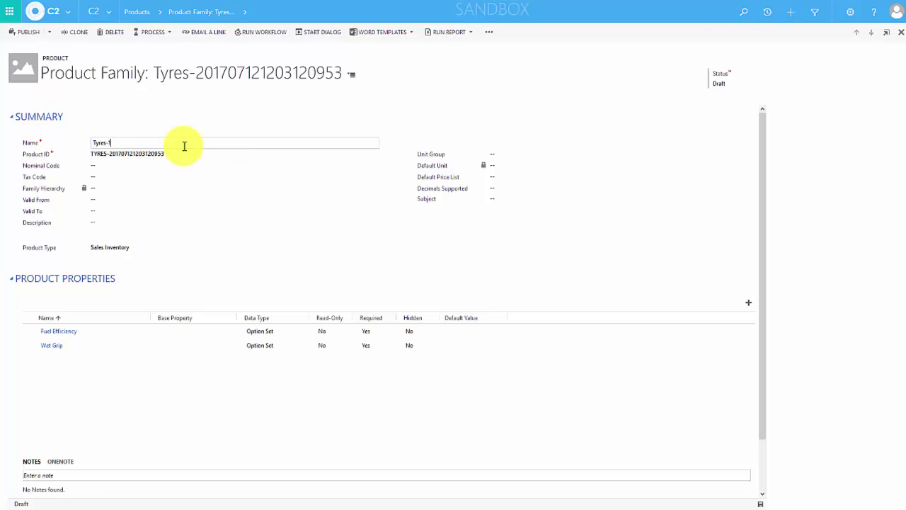
# - Change the cloned family's product ID to TYRES-1
pyautogui.click(180, 152)
pyautogui.click(181, 152)
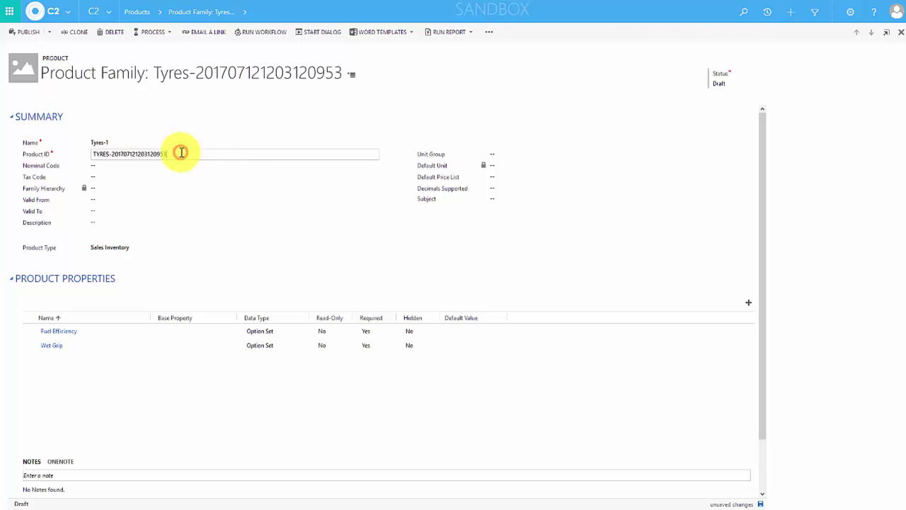
pyautogui.press('BackSpace')
pyautogui.press('BackSpace')
pyautogui.press('BackSpace')
pyautogui.press('BackSpace')
pyautogui.press('BackSpace')
pyautogui.press('BackSpace')
pyautogui.press('BackSpace')
pyautogui.press('BackSpace')
pyautogui.press('BackSpace')
pyautogui.press('BackSpace')
pyautogui.press('BackSpace')
pyautogui.press('BackSpace')
pyautogui.press('BackSpace')
pyautogui.press('BackSpace')
pyautogui.press('BackSpace')
pyautogui.press('BackSpace')
pyautogui.press('BackSpace')
pyautogui.press('BackSpace')
pyautogui.write('1')
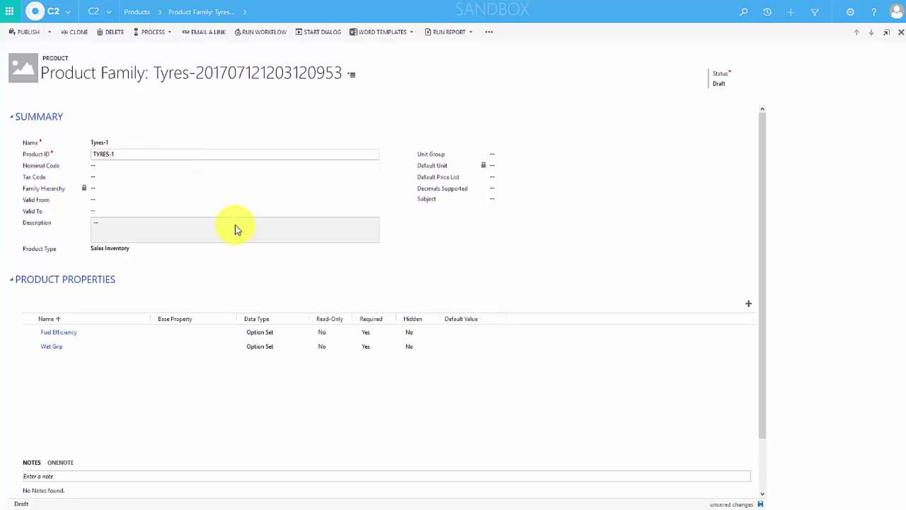
pyautogui.click(235, 225)
# - Set the cloned family's unit group to Tyres, default unit to Pair and decimals supported to 0, and save it
pyautogui.click(495, 158)
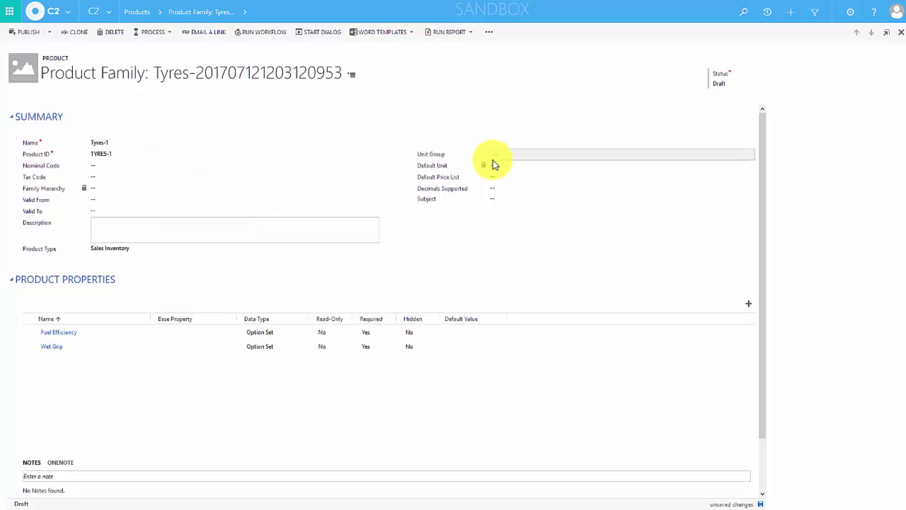
pyautogui.click(748, 155)
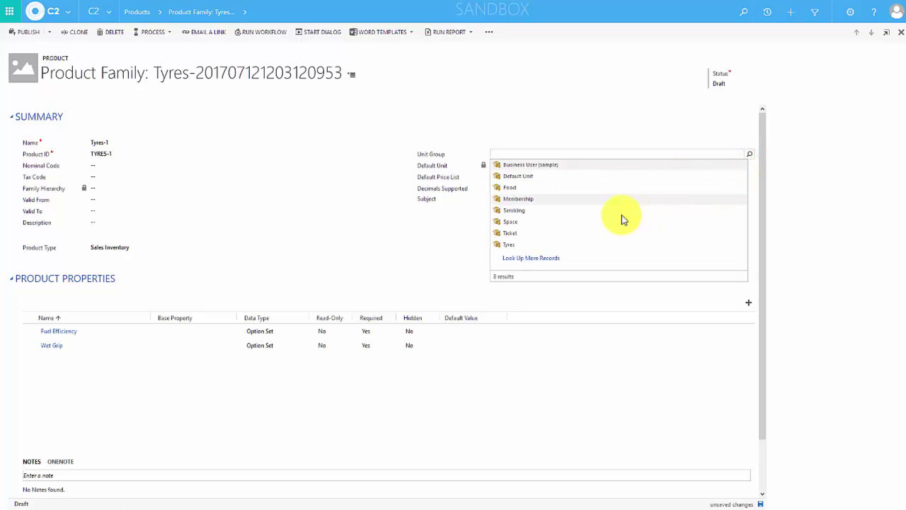
pyautogui.click(602, 241)
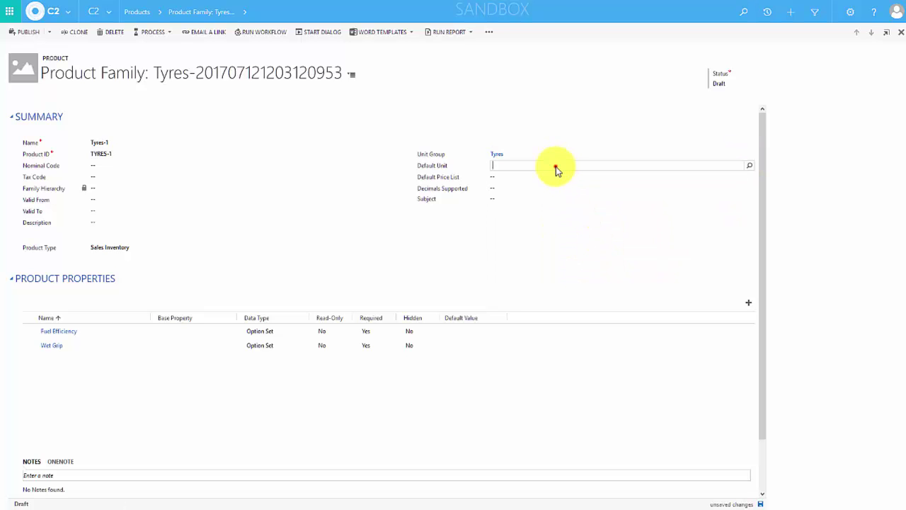
pyautogui.click(556, 166)
pyautogui.write('pair')
pyautogui.press('Tab')
pyautogui.click(517, 188)
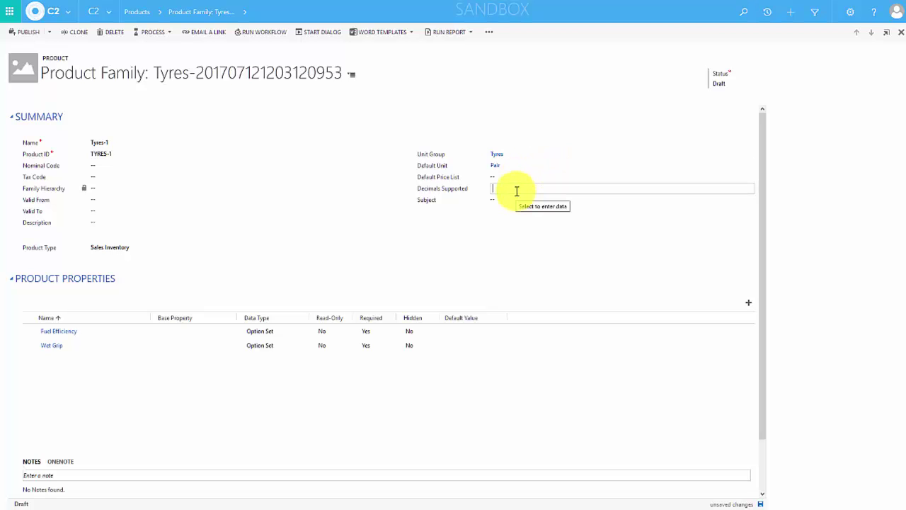
pyautogui.write('0')
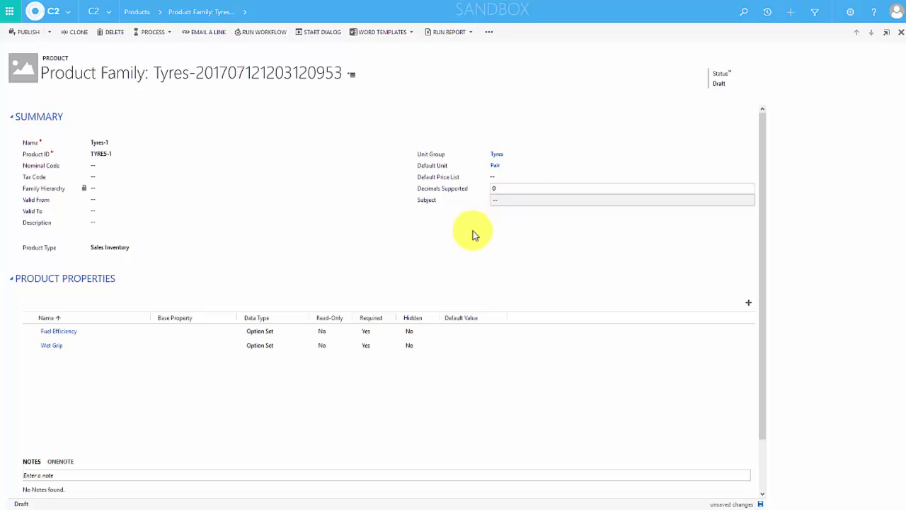
pyautogui.click(618, 282)
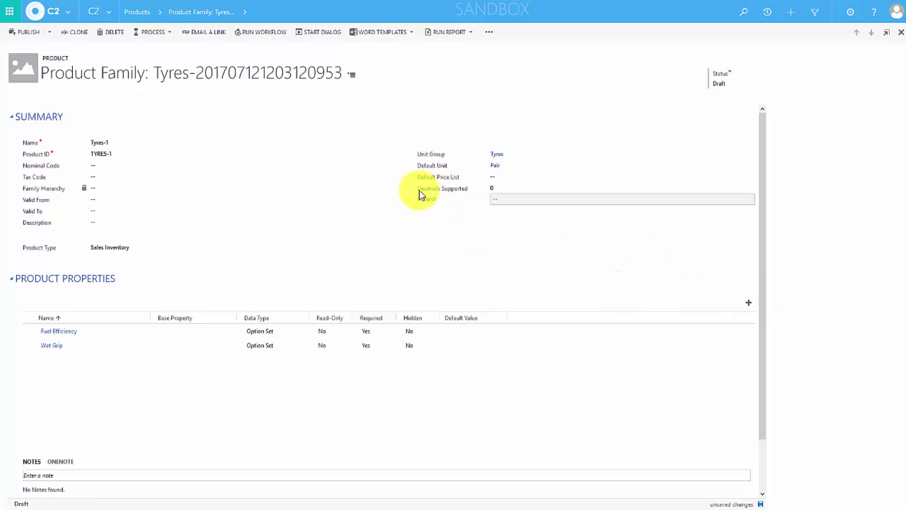
pyautogui.click(760, 504)
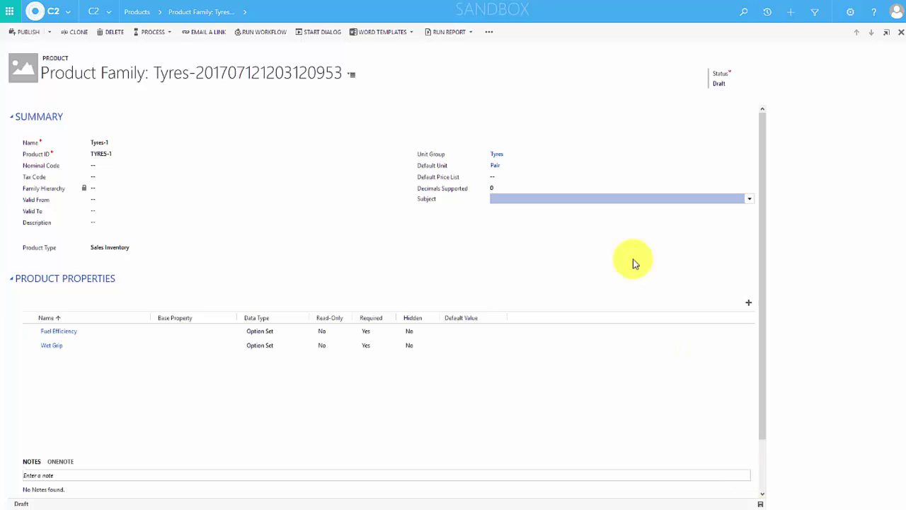
# - Create and save a required product property named Noise with data type Option Set for the Tyres-1 family
pyautogui.click(752, 305)
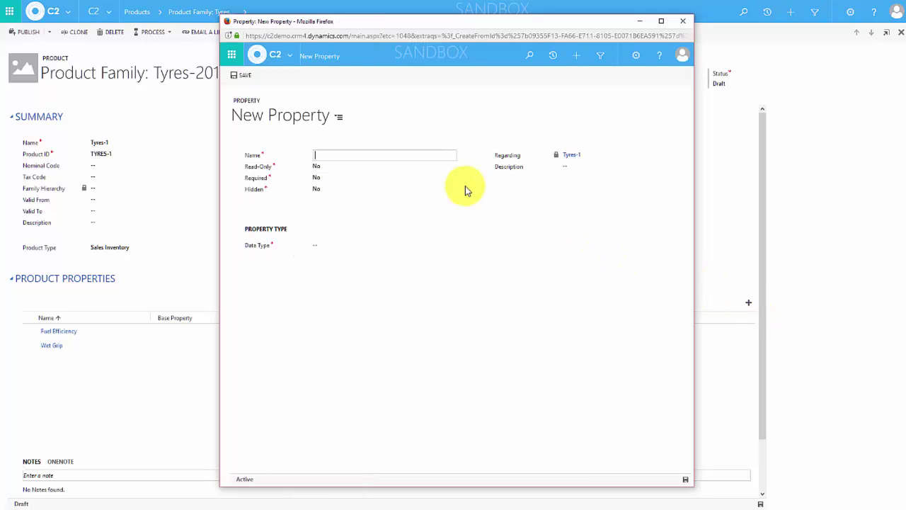
pyautogui.write('Noise')
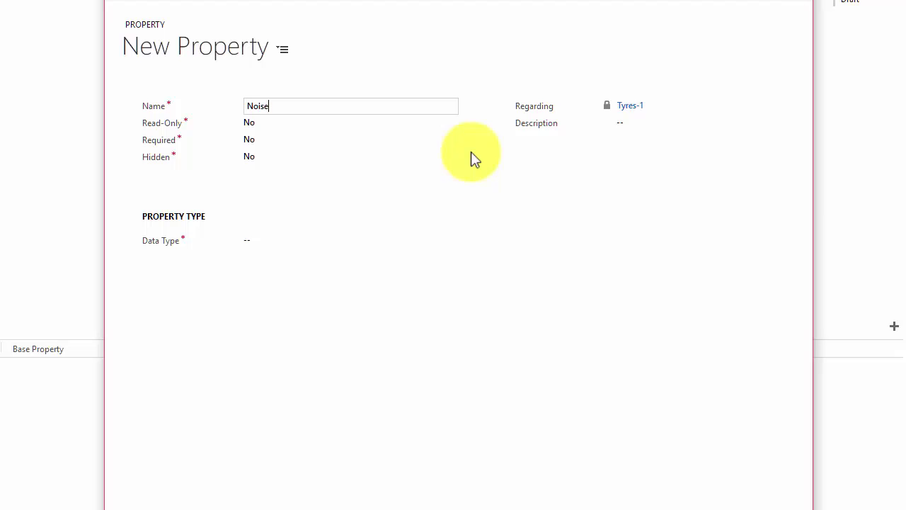
pyautogui.click(269, 143)
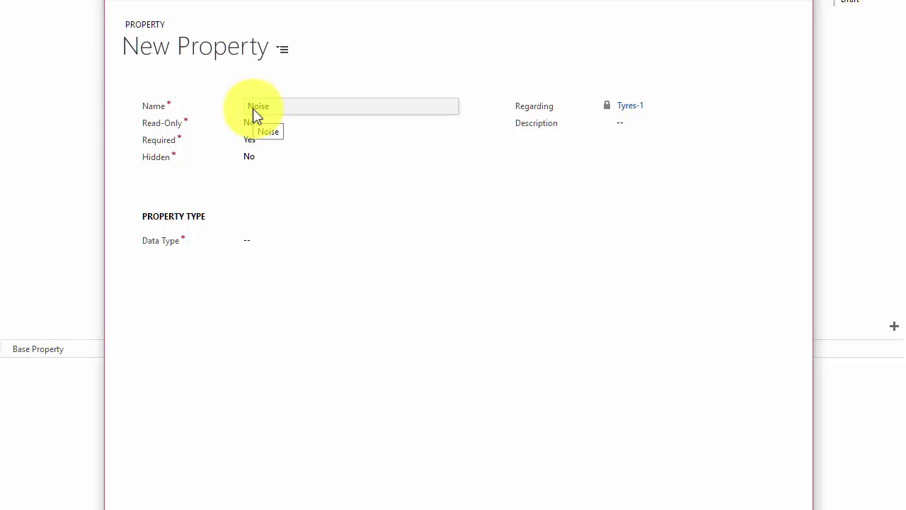
pyautogui.click(254, 242)
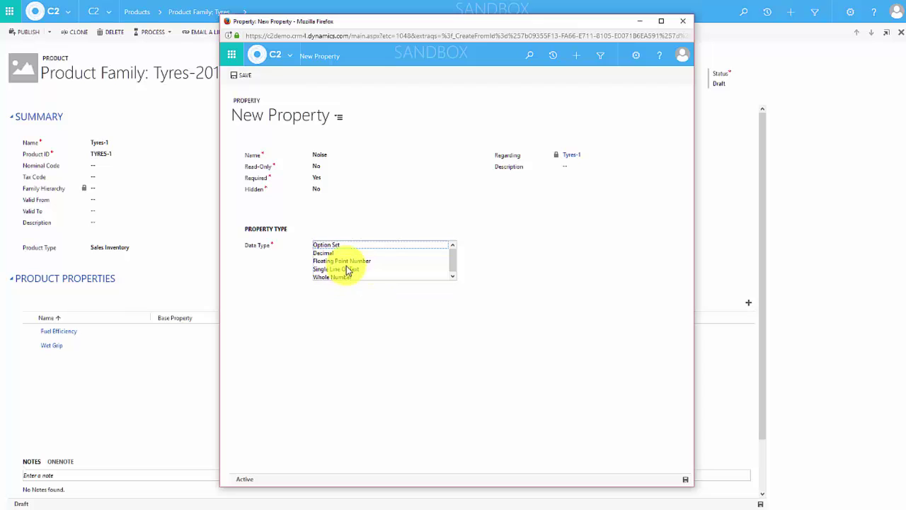
pyautogui.click(336, 244)
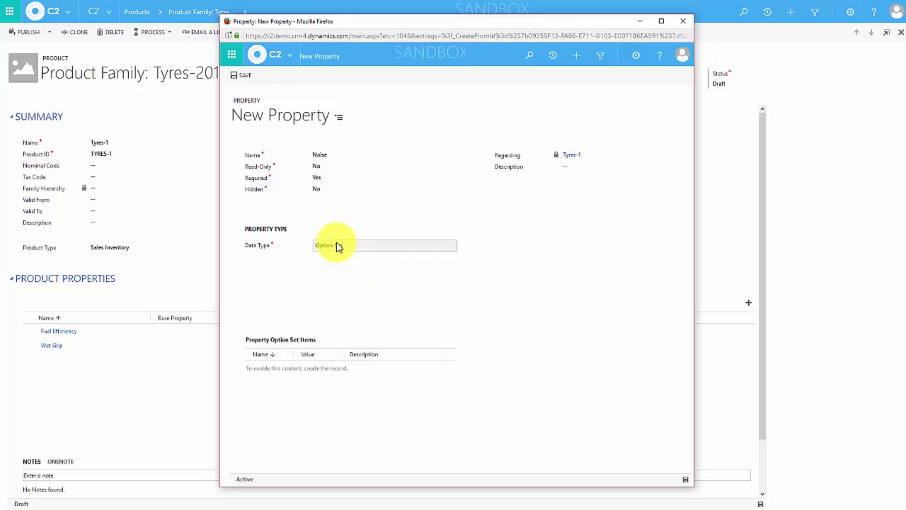
pyautogui.click(685, 482)
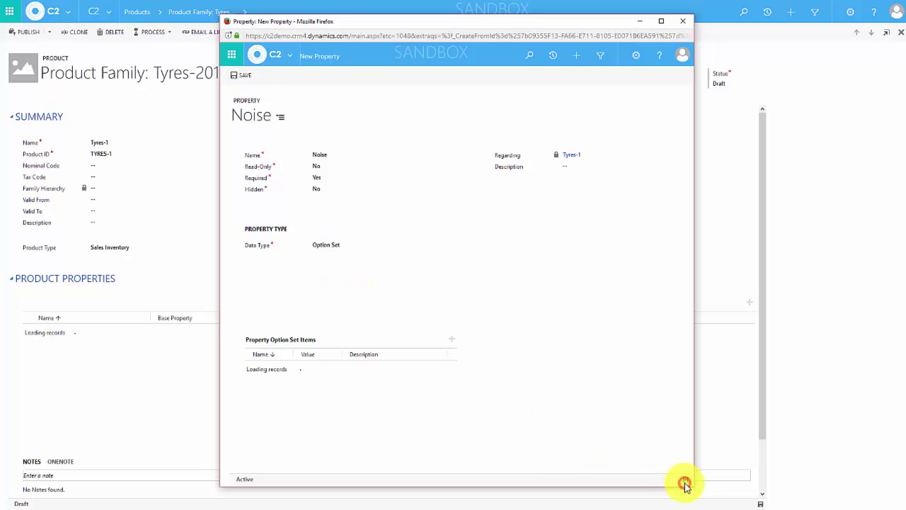
# - Add the option set items Maixum Allowable with value 0 and Moderately Quiet with value 1 to the Noise property
pyautogui.click(450, 353)
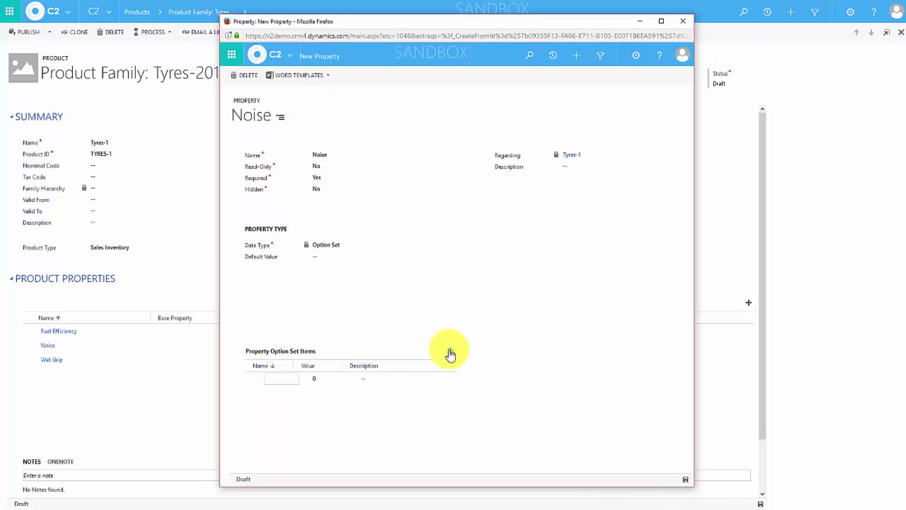
pyautogui.write('Maximum Allow')
pyautogui.write('able')
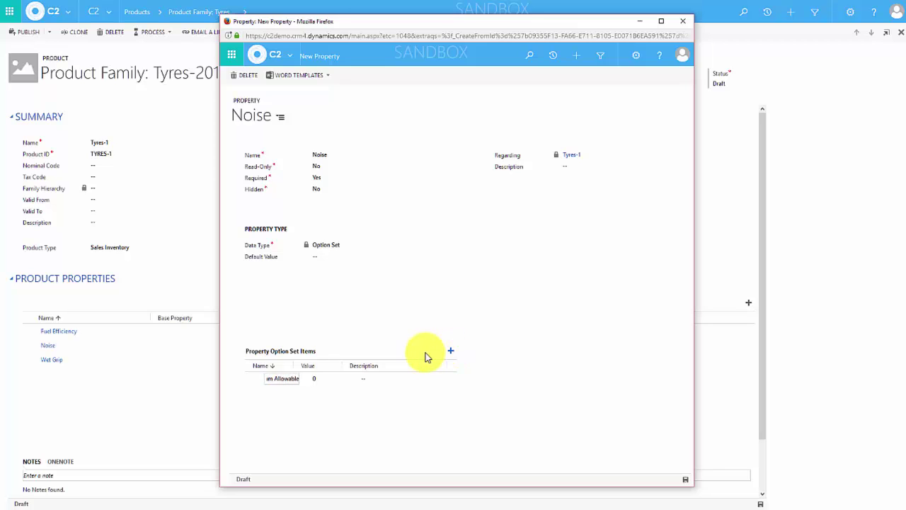
pyautogui.click(326, 445)
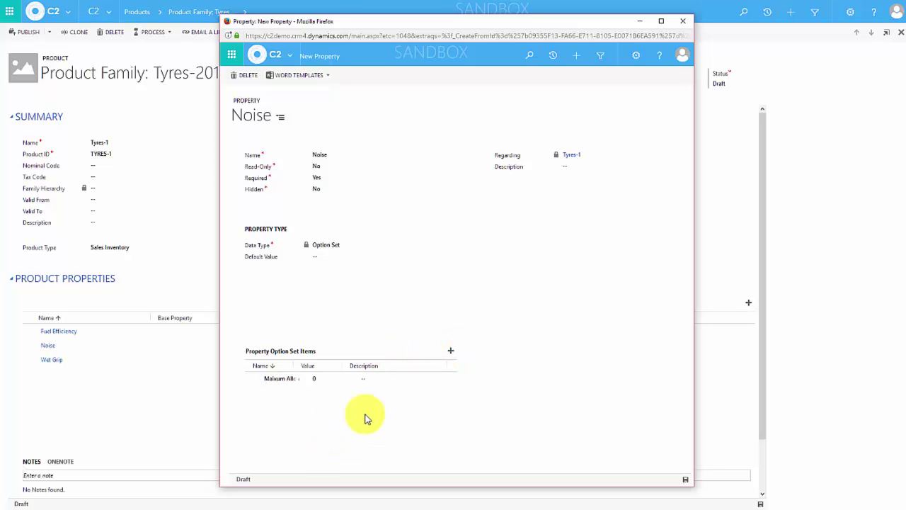
pyautogui.click(452, 352)
pyautogui.write('MOder')
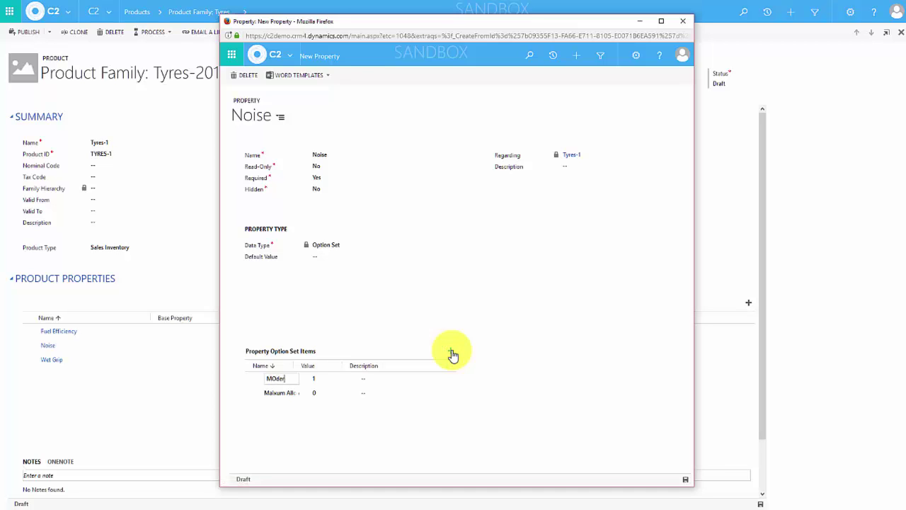
pyautogui.write('atley Quiet')
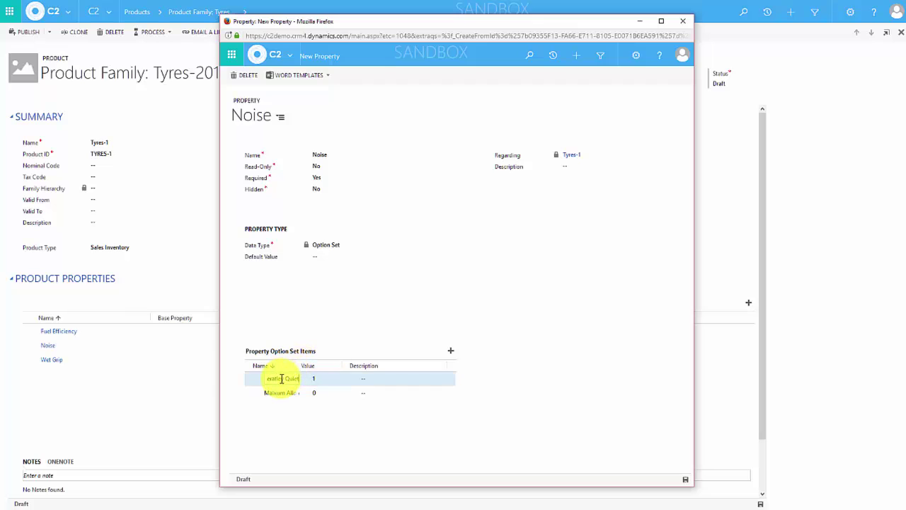
pyautogui.click(282, 379)
# - Add a third option set item named Very quiet with value 2 to the Noise property
pyautogui.click(450, 350)
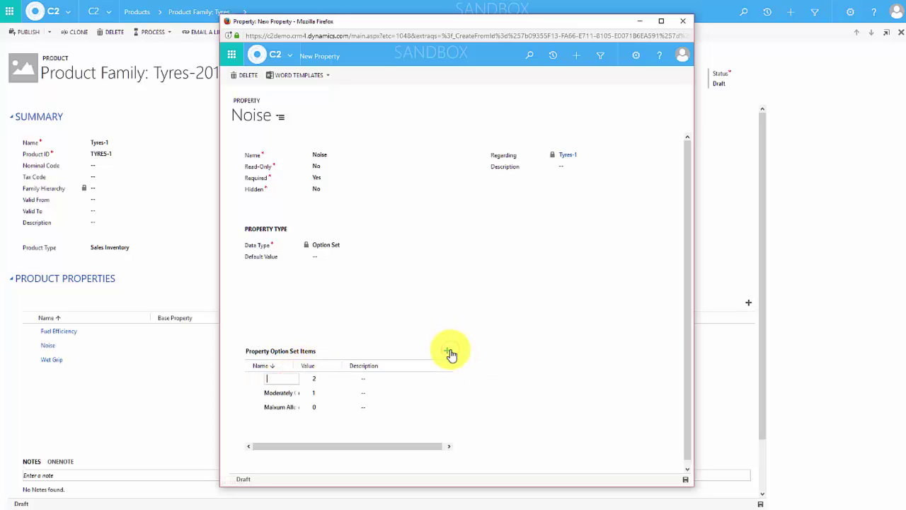
pyautogui.write('Very Qui')
pyautogui.press('BackSpace')
pyautogui.press('BackSpace')
pyautogui.write('quiet')
# - Save the Noise property and publish the Tyres-1 product family
pyautogui.click(685, 480)
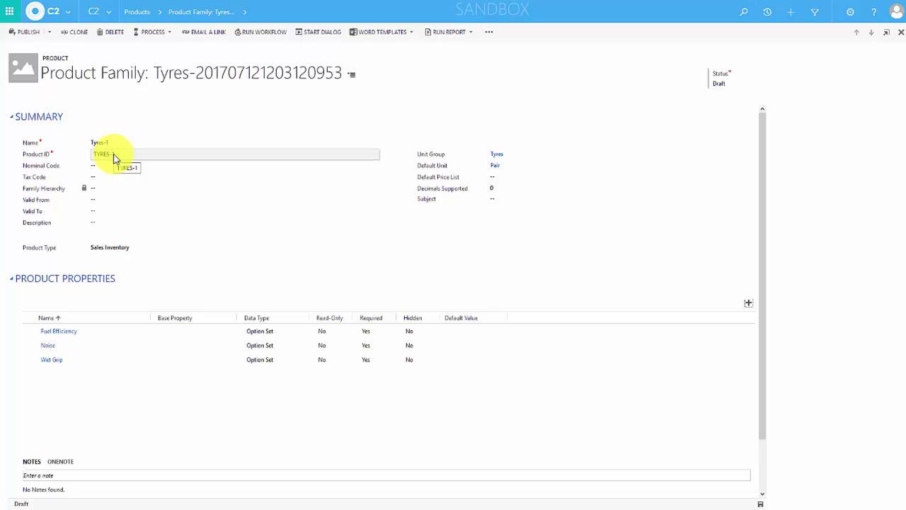
pyautogui.click(28, 34)
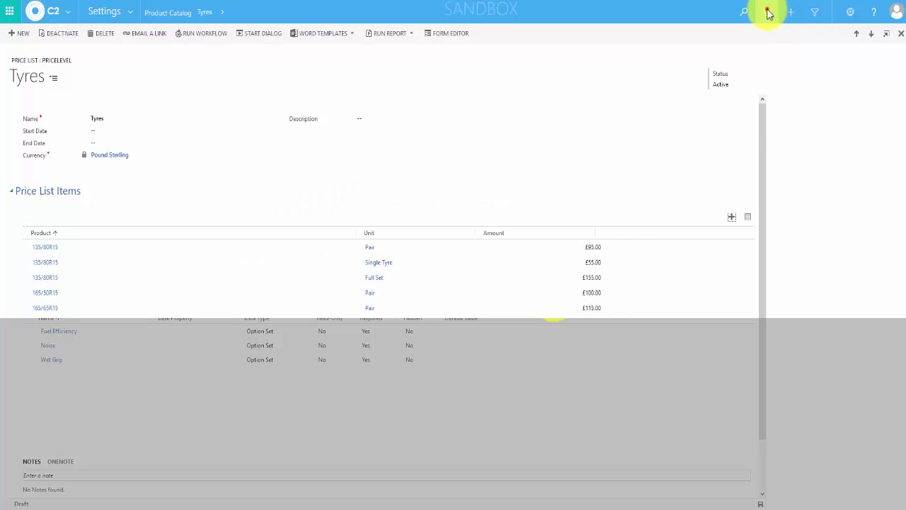
# - Open the recent opportunity Looking for some tyres and add the existing product Demo Tyre to its product line items
pyautogui.click(766, 11)
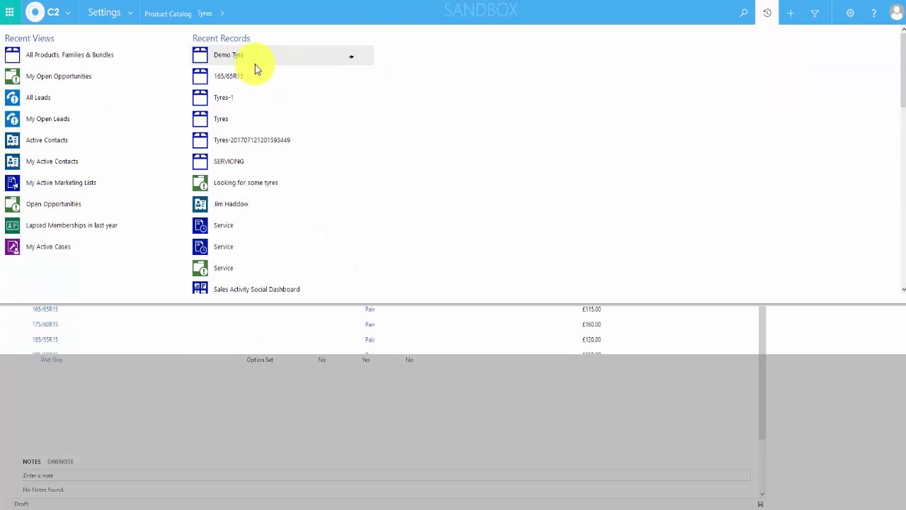
pyautogui.click(241, 181)
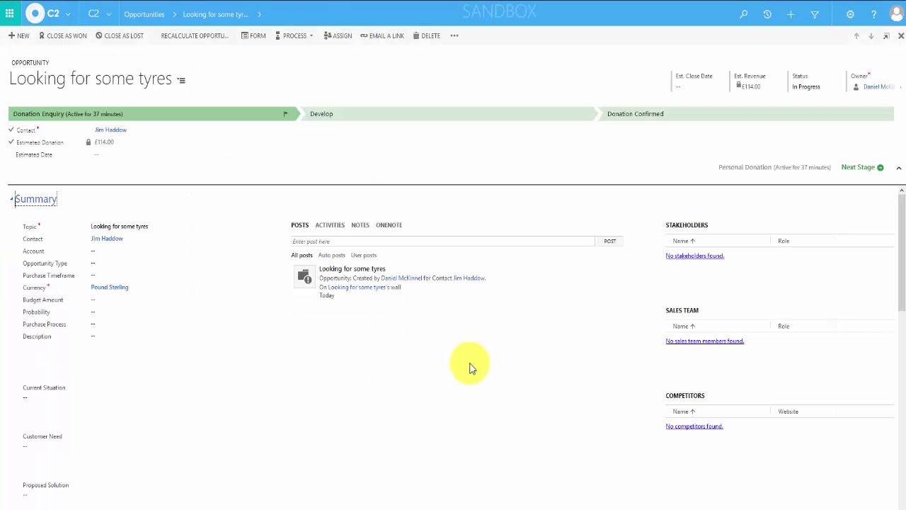
pyautogui.moveTo(902, 241); pyautogui.dragTo(890, 373)
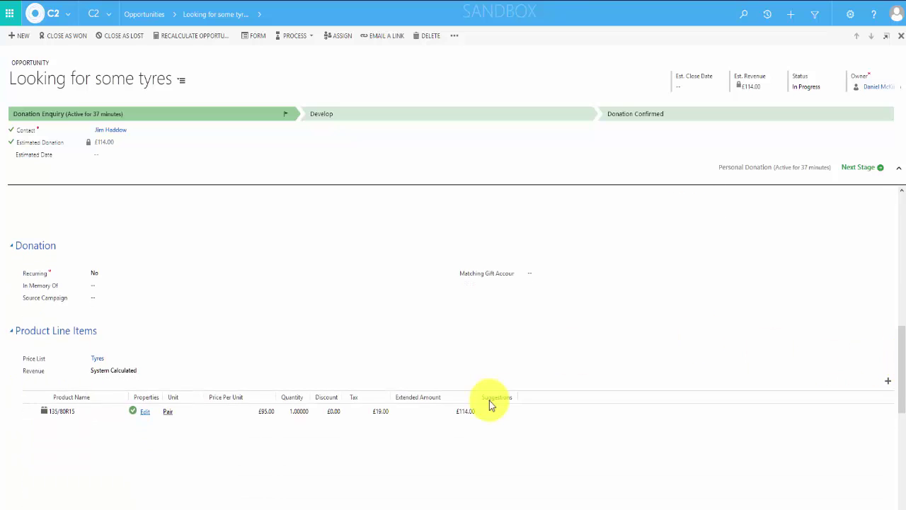
pyautogui.click(889, 385)
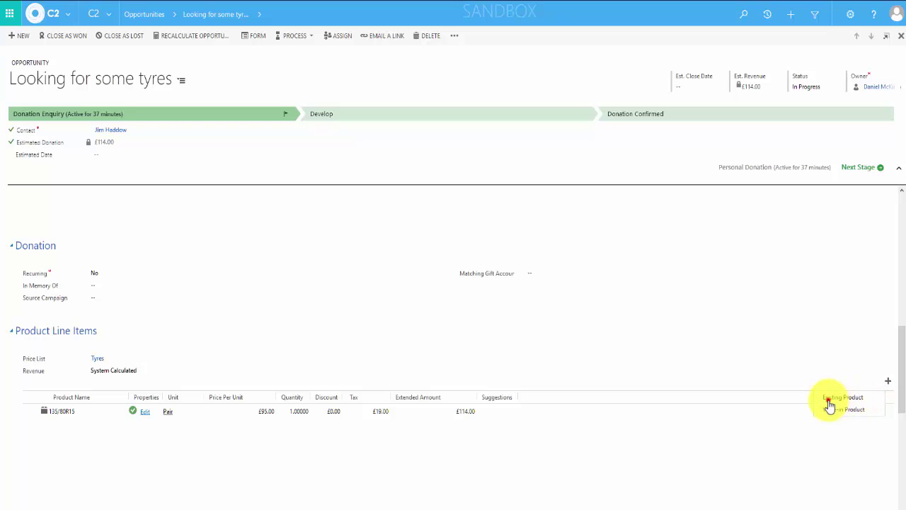
pyautogui.write('demo')
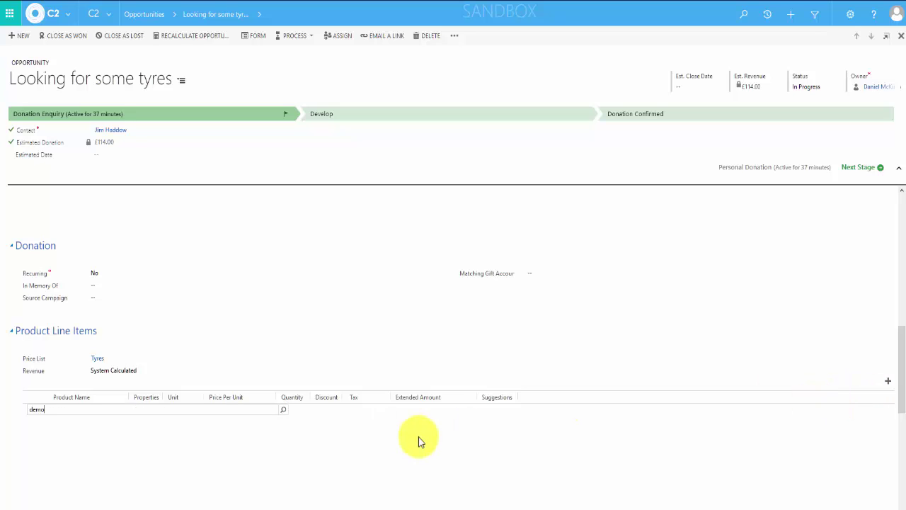
pyautogui.press('Return')
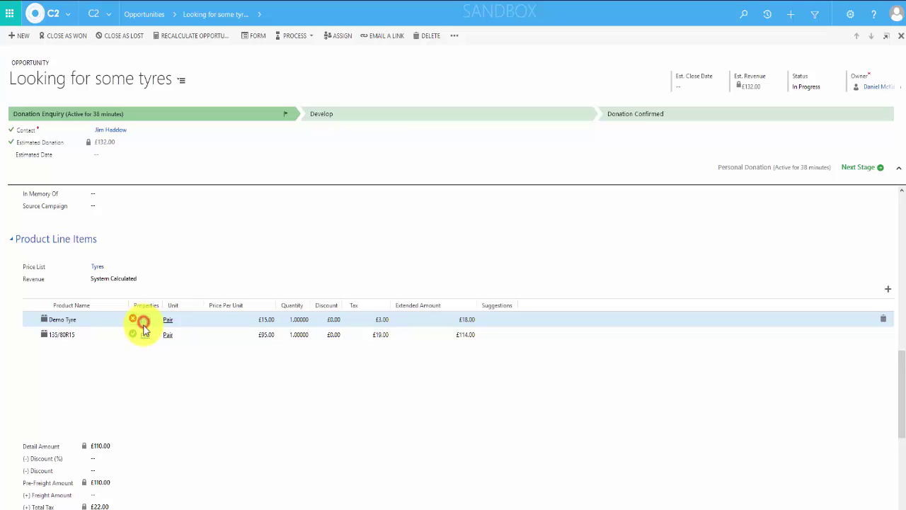
# - Set the Demo Tyre line item's Fuel Efficiency to E, Noise to Moderately Quiet and Wet Grip to B
pyautogui.click(145, 320)
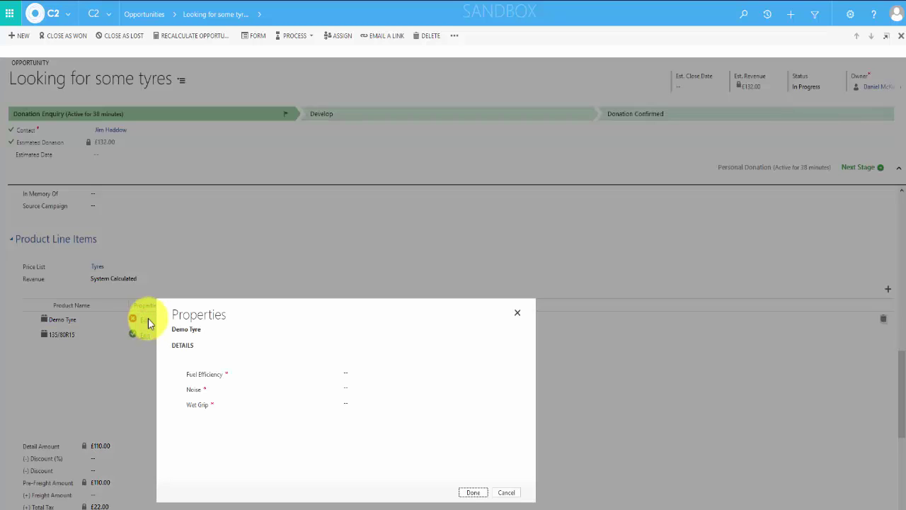
pyautogui.click(366, 375)
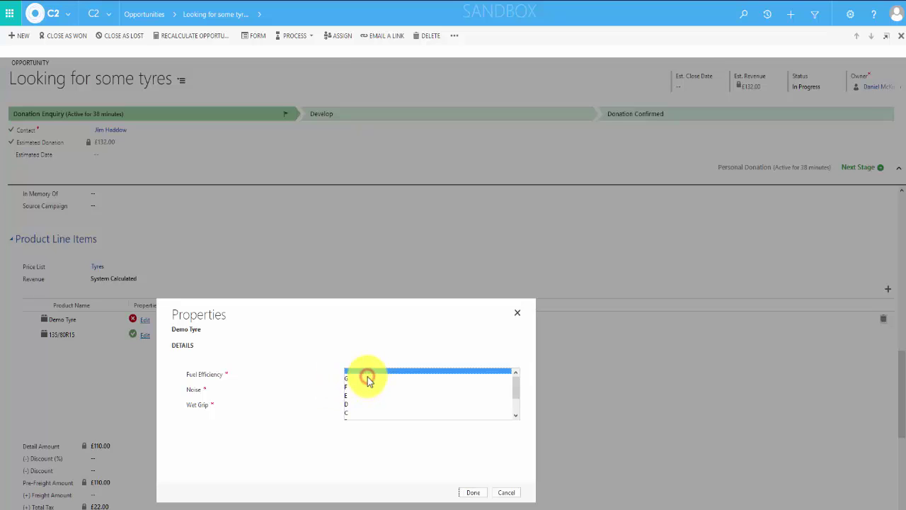
pyautogui.click(360, 400)
pyautogui.click(360, 392)
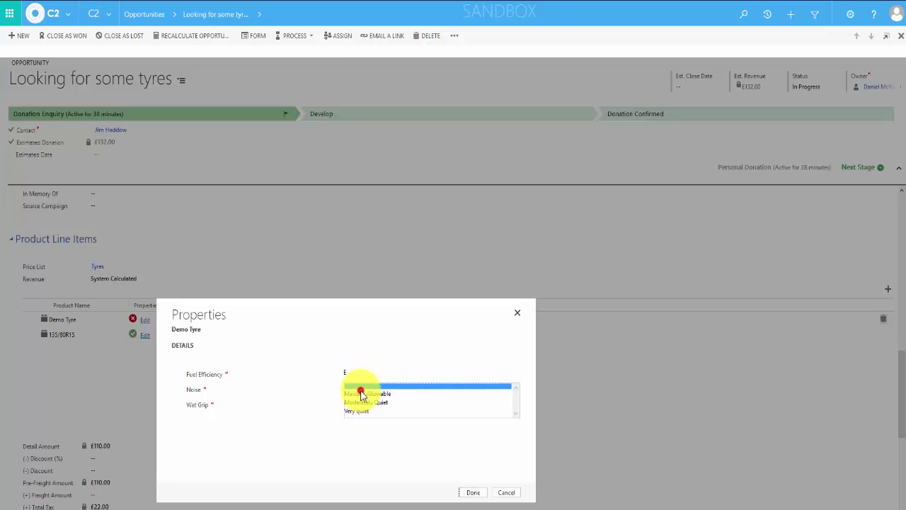
pyautogui.click(360, 402)
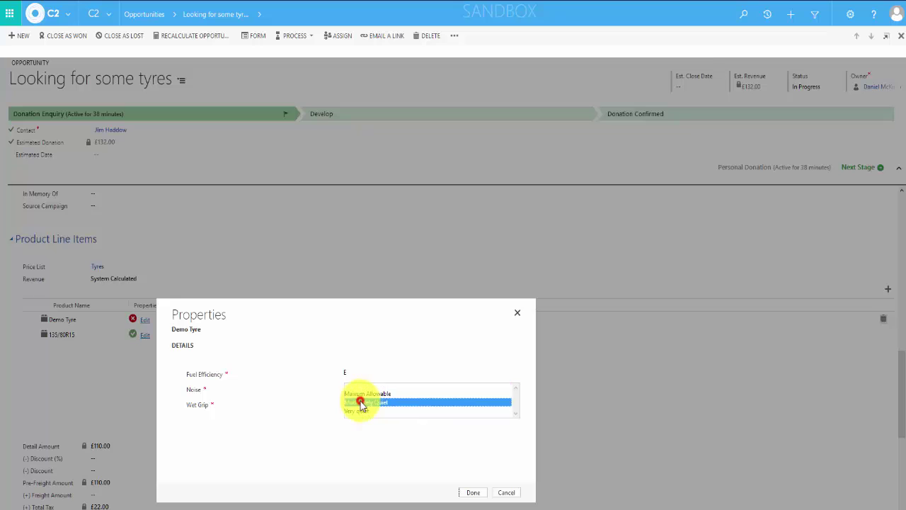
pyautogui.click(358, 405)
pyautogui.click(357, 418)
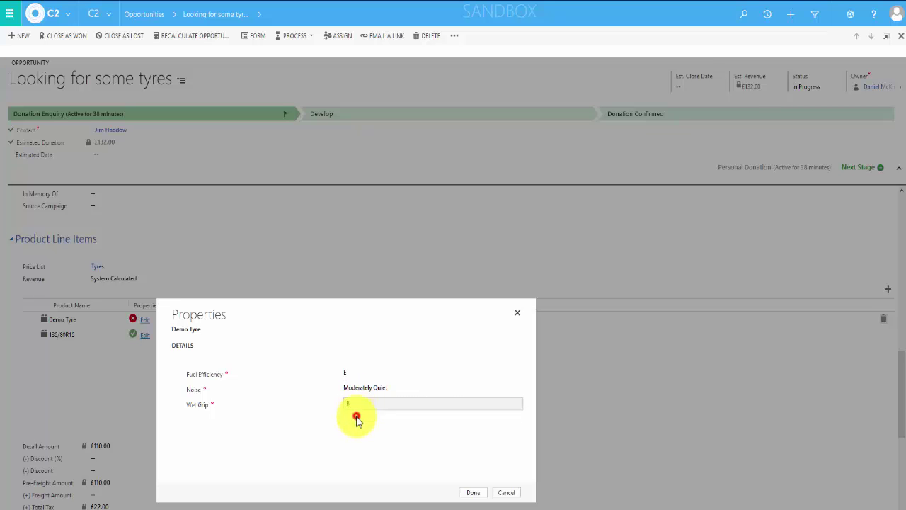
pyautogui.click(479, 488)
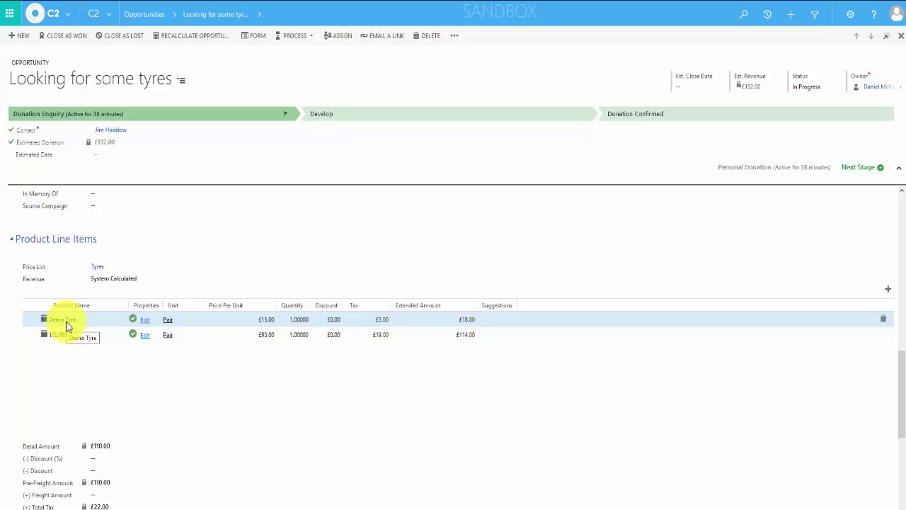
# - Examine the properties of the 135/80R15 line item for comparison with Demo Tyre and close them without changes
pyautogui.click(89, 336)
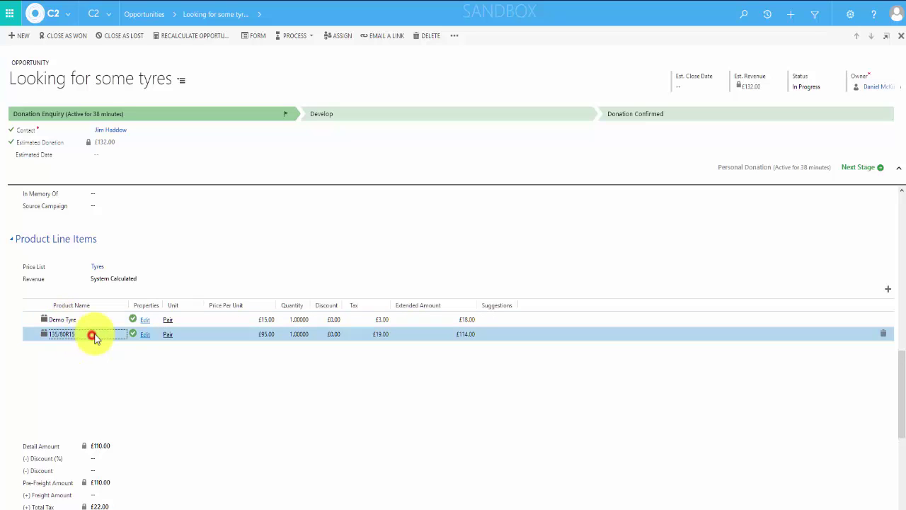
pyautogui.click(145, 335)
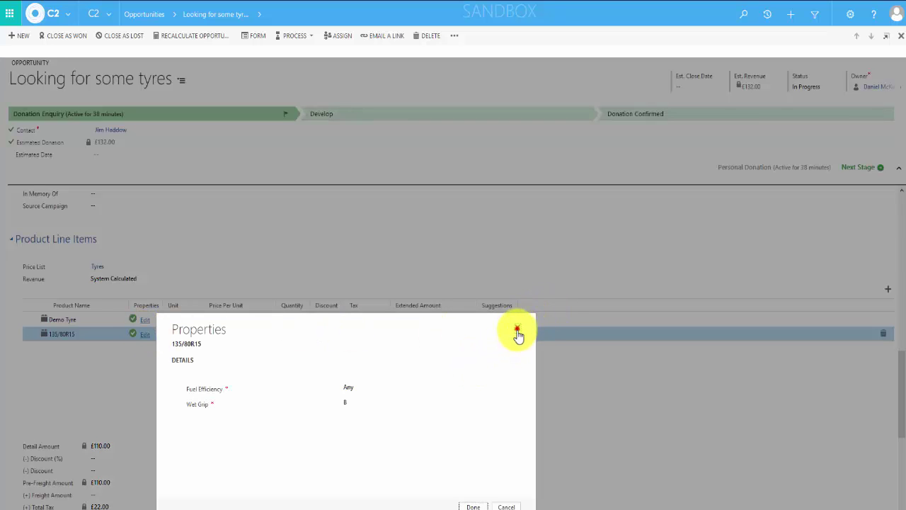
pyautogui.click(519, 329)
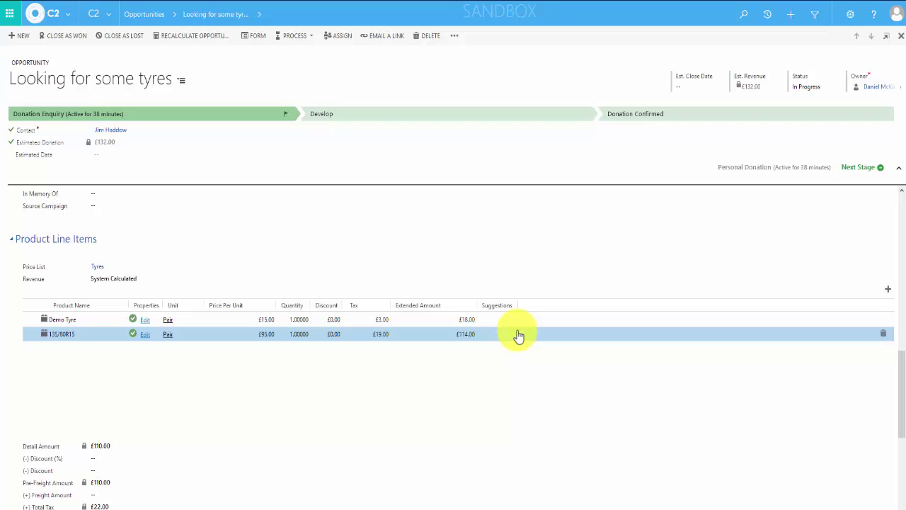